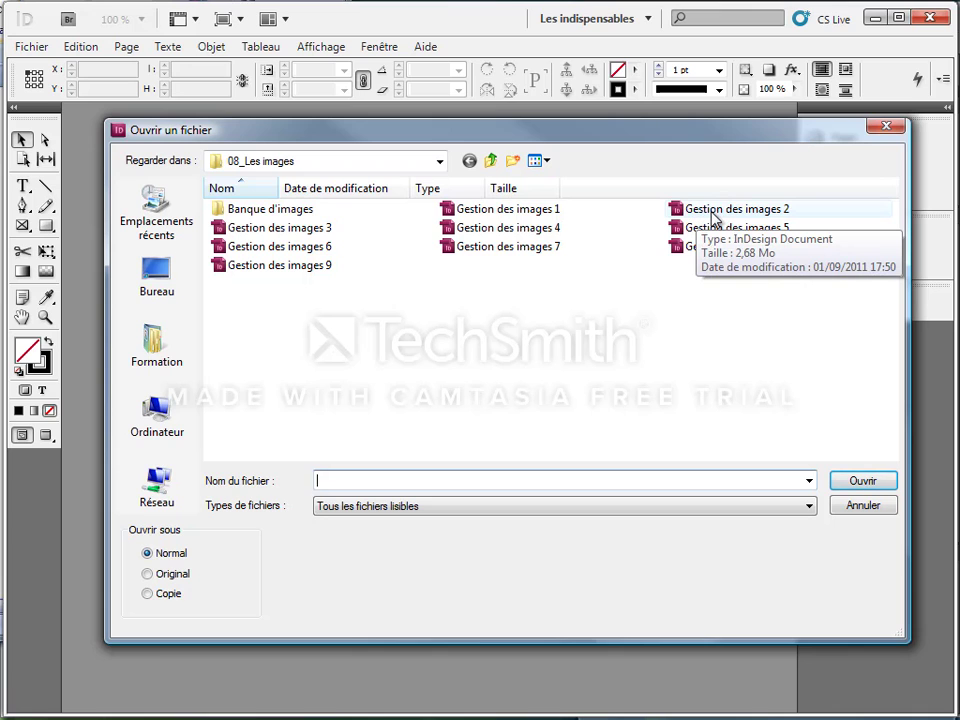
Step: Open the document "Gestion des images 2" and bring its whole cover page into view
double_click(712, 213)
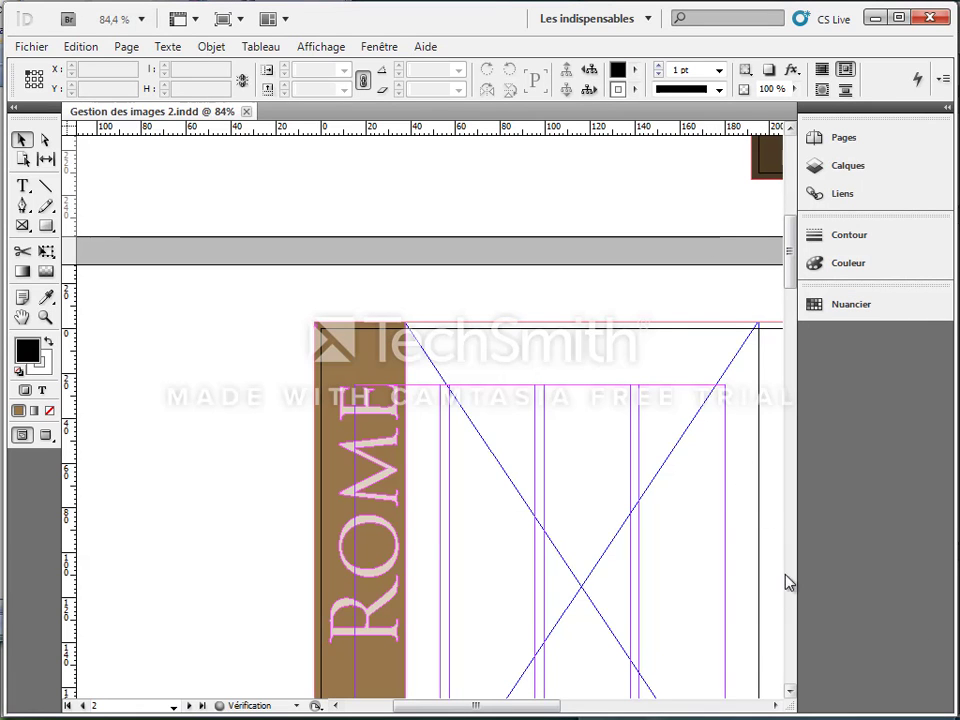
left_click_drag(542, 707, 651, 707)
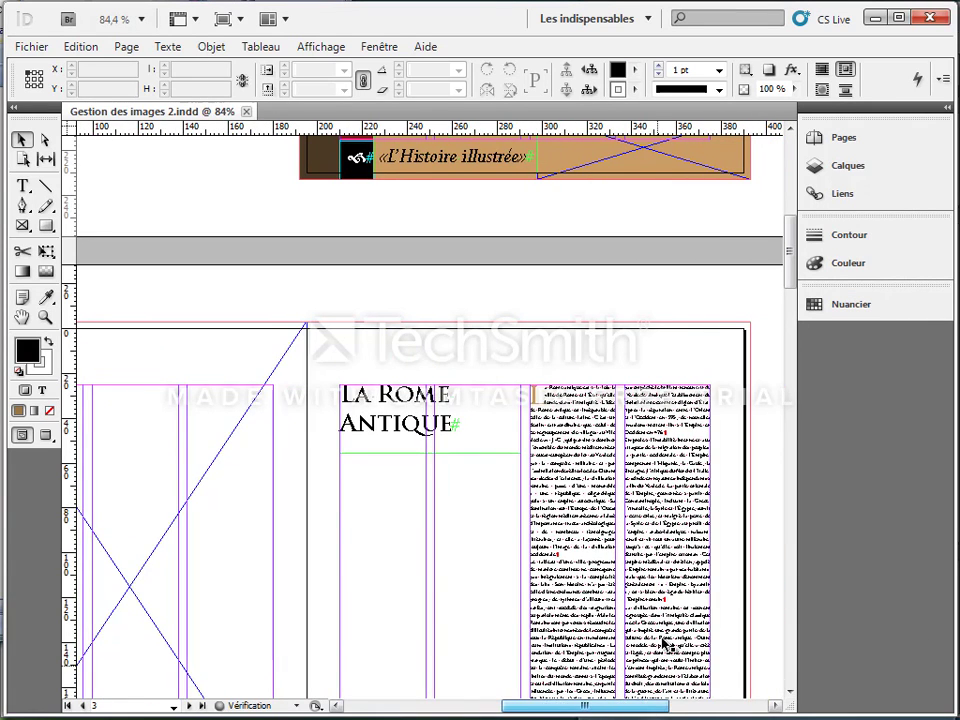
scroll(652, 527, "up", 1)
scroll(652, 527, "up", 4)
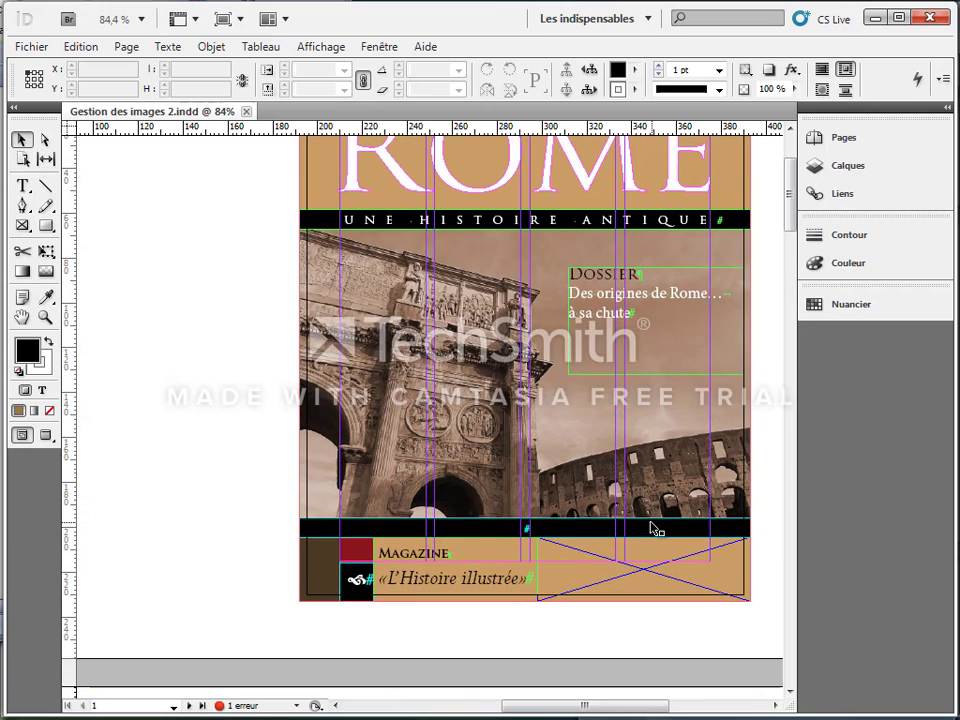
scroll(654, 528, "up", 1)
scroll(652, 530, "down", 1)
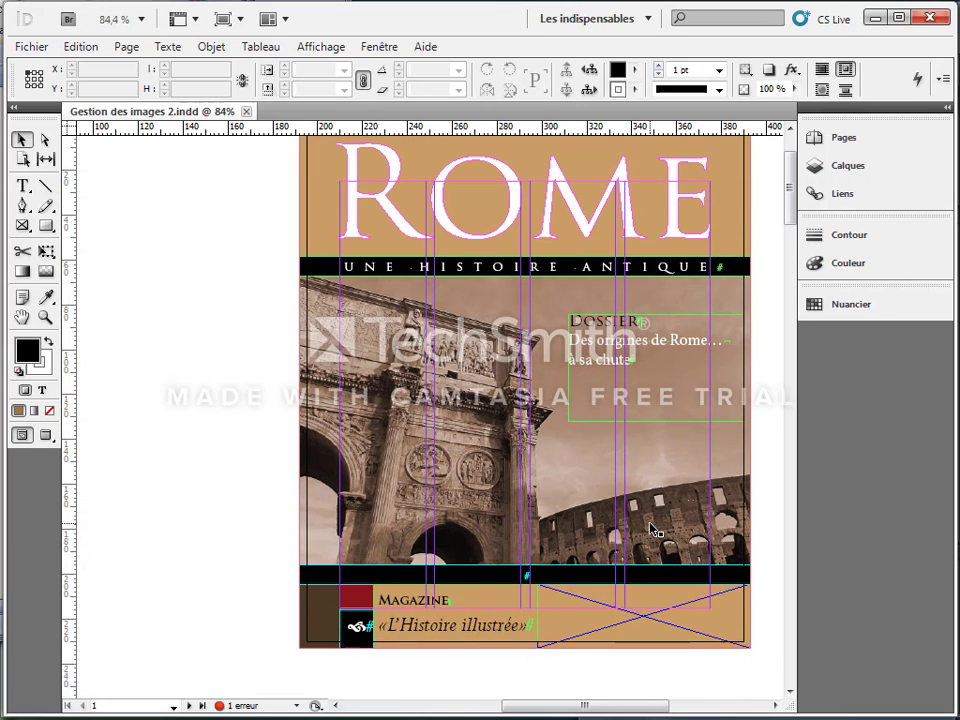
scroll(652, 530, "up", 1)
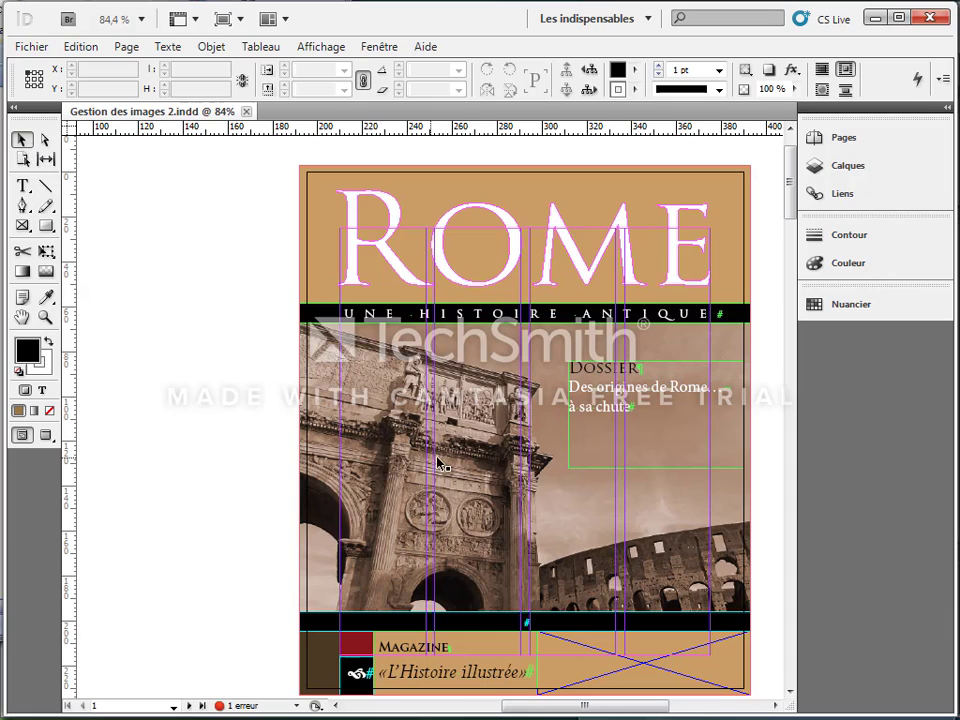
Step: Nudge the cover photo's frame down to about Y 67.5 mm and shift the image inside it to about X+ -7.2 mm
left_click(461, 362)
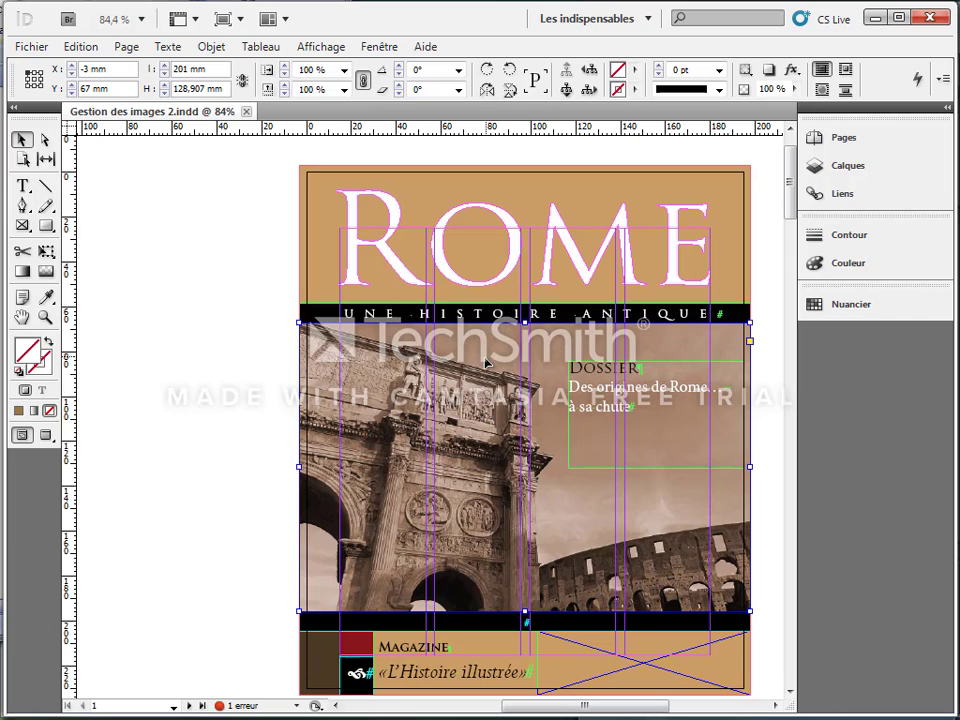
mouse_move(483, 360)
left_mouse_down()
mouse_move(425, 305)
mouse_move(405, 332)
mouse_move(417, 363)
mouse_move(466, 375)
mouse_move(490, 363)
left_mouse_up()
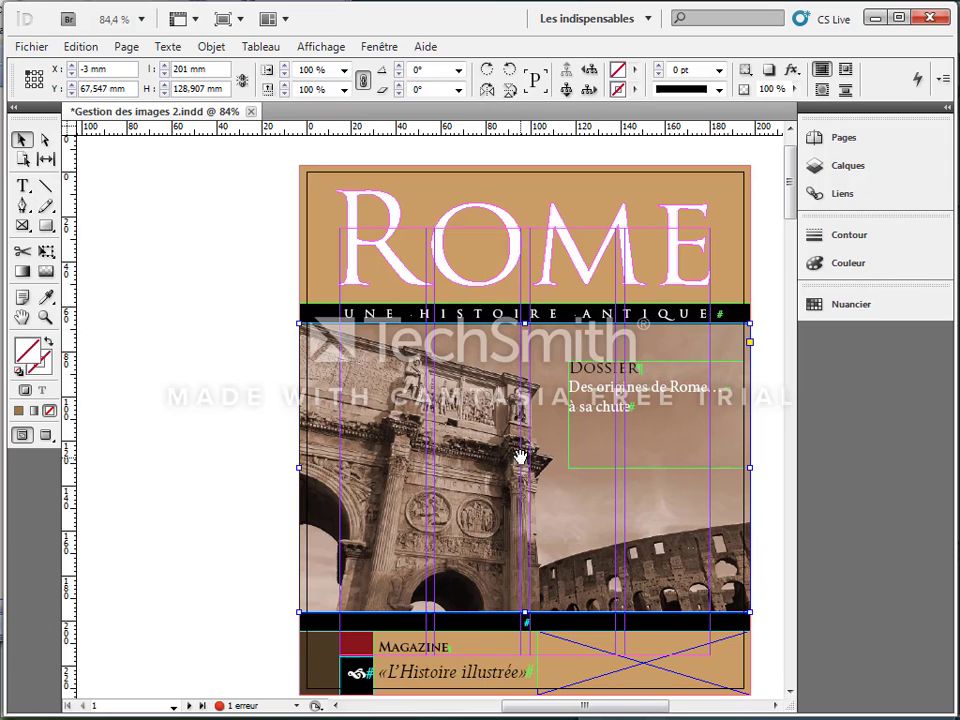
left_click(520, 455)
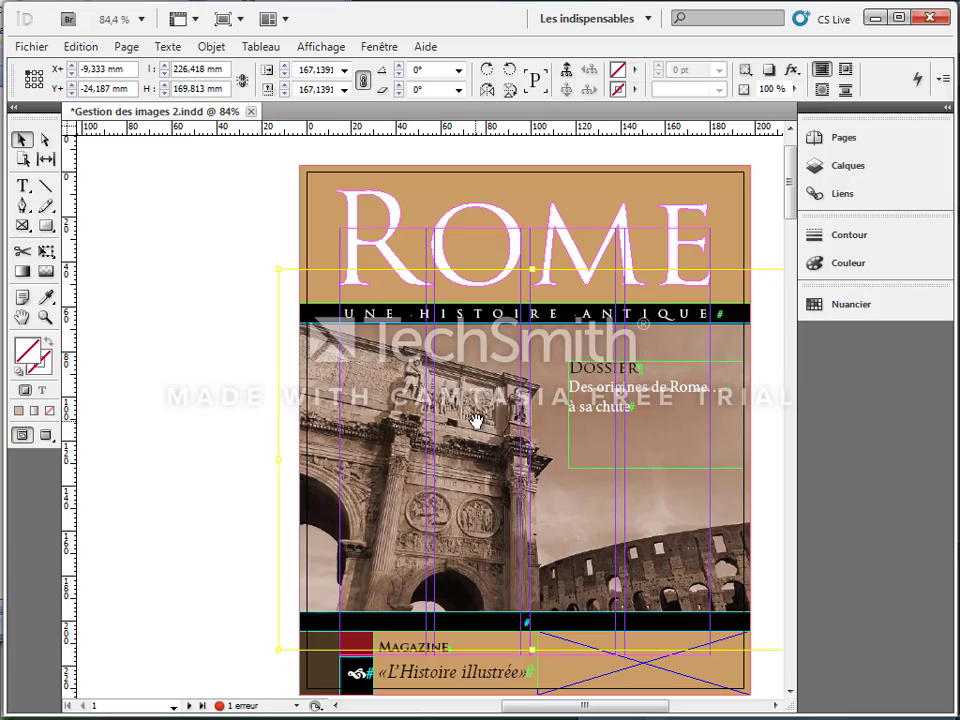
mouse_move(474, 418)
left_mouse_down()
mouse_move(436, 404)
mouse_move(427, 450)
mouse_move(446, 465)
mouse_move(490, 458)
mouse_move(511, 422)
mouse_move(500, 405)
mouse_move(476, 400)
mouse_move(477, 436)
mouse_move(499, 430)
mouse_move(497, 407)
mouse_move(476, 421)
mouse_move(484, 428)
left_mouse_up()
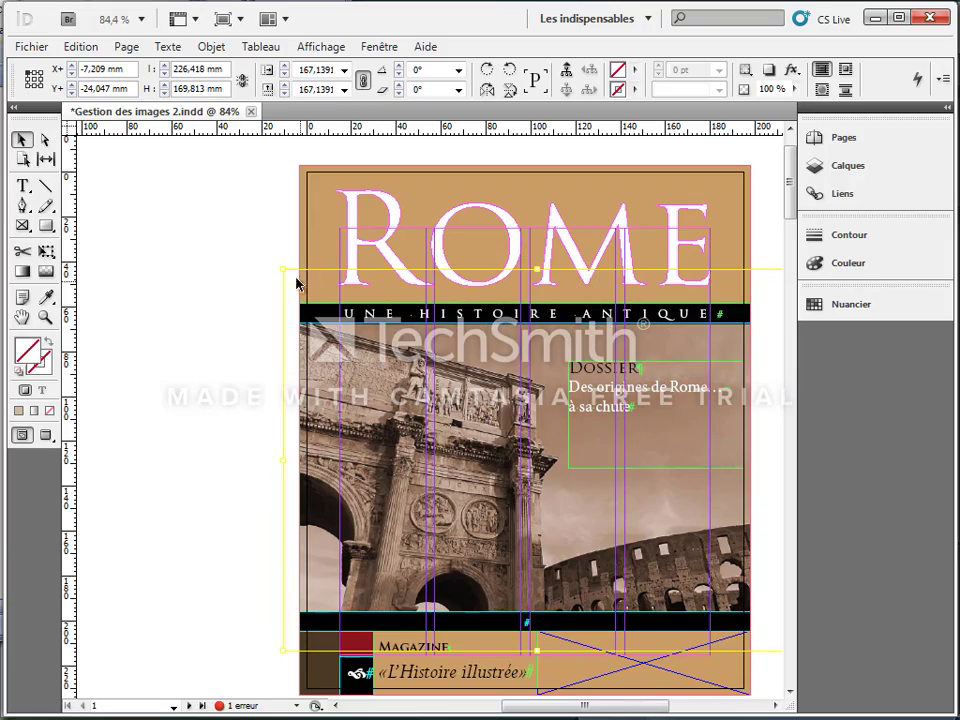
Step: Scale the cover image inside its frame to about 167 %, move it to X+ -8.5 mm, and alternate the selection between container and content
left_click_drag(284, 272, 278, 332)
double_click(480, 475)
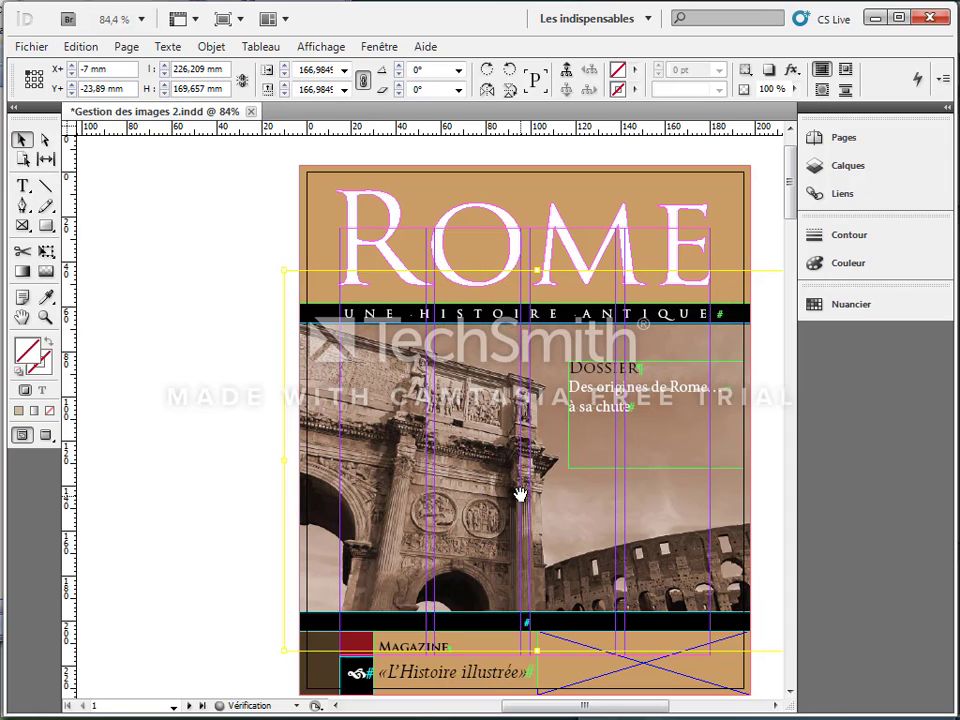
left_click_drag(533, 497, 529, 495)
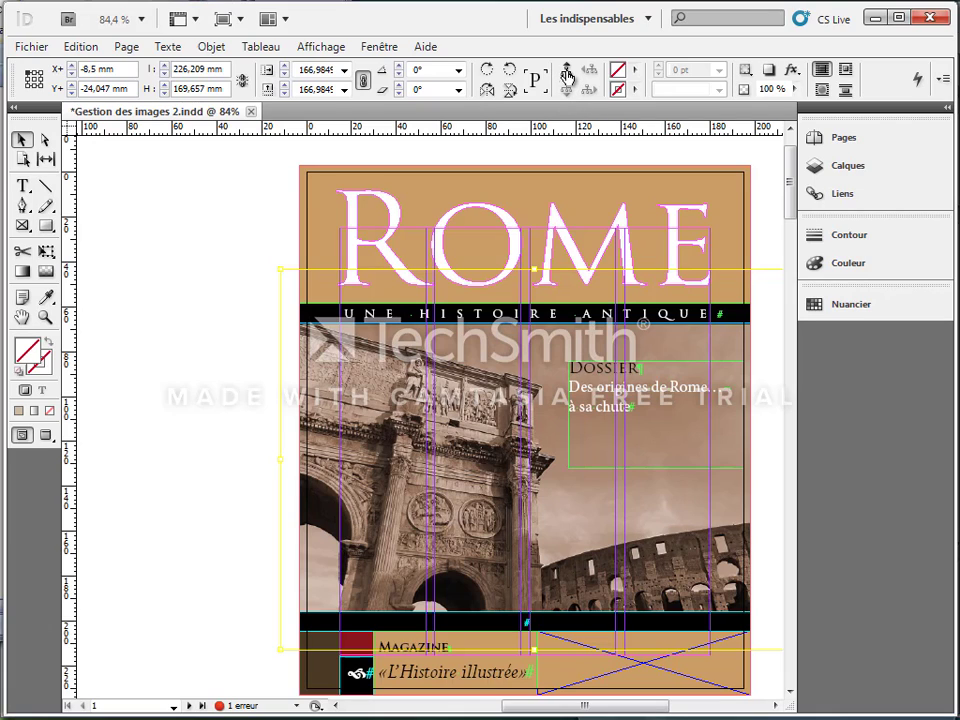
left_click(566, 73)
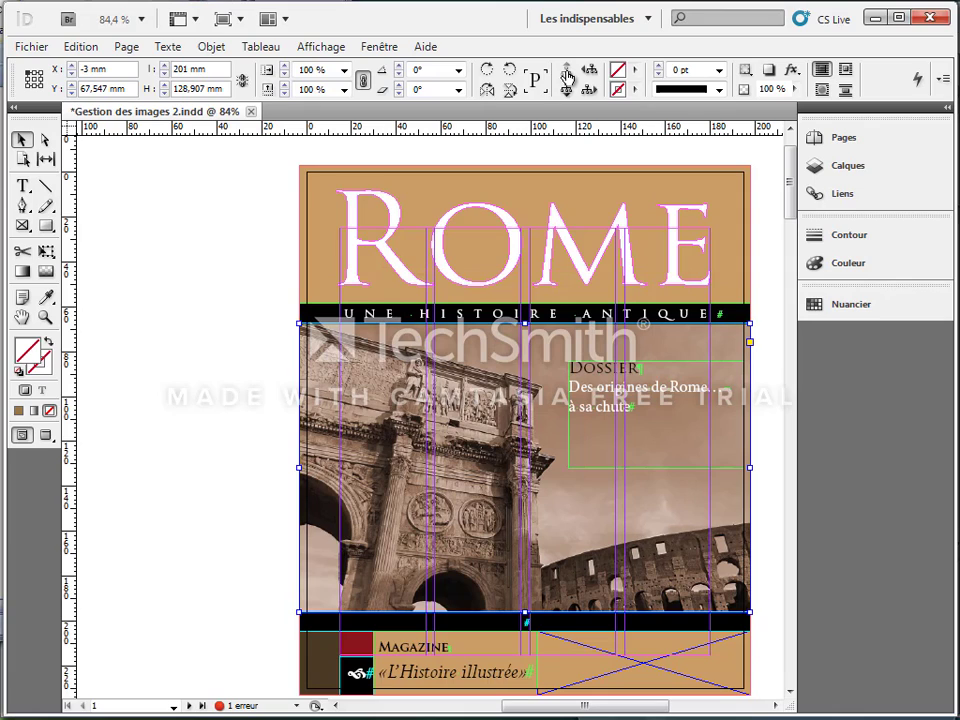
left_click(567, 92)
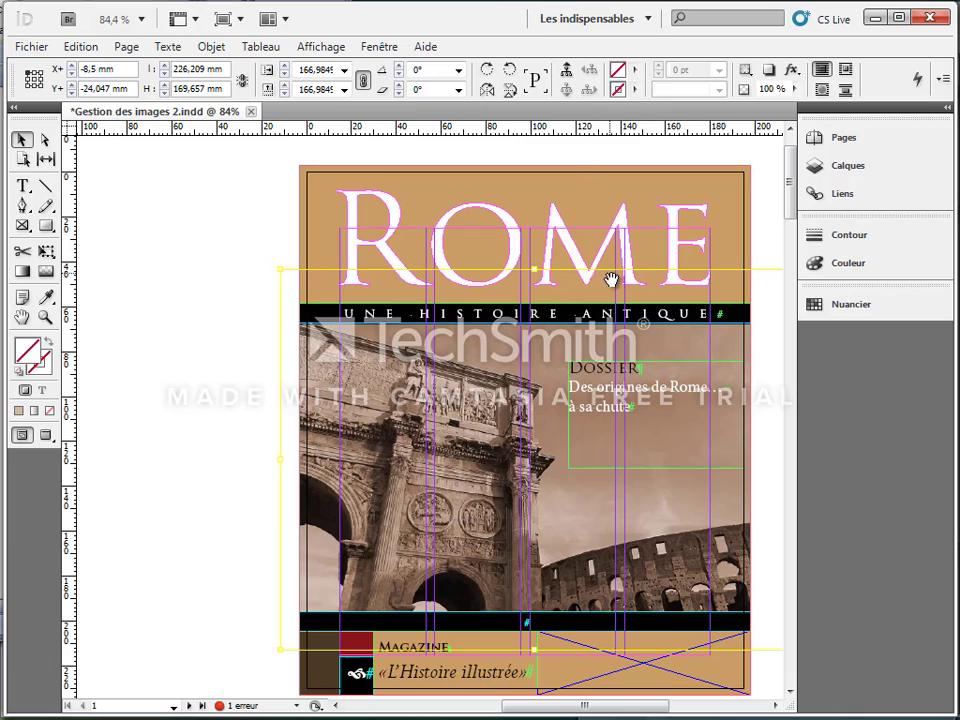
Step: Enlarge the battle painting on page 7 together with its frame to span three columns, about 123 × 88 mm
left_click_drag(793, 205, 766, 484)
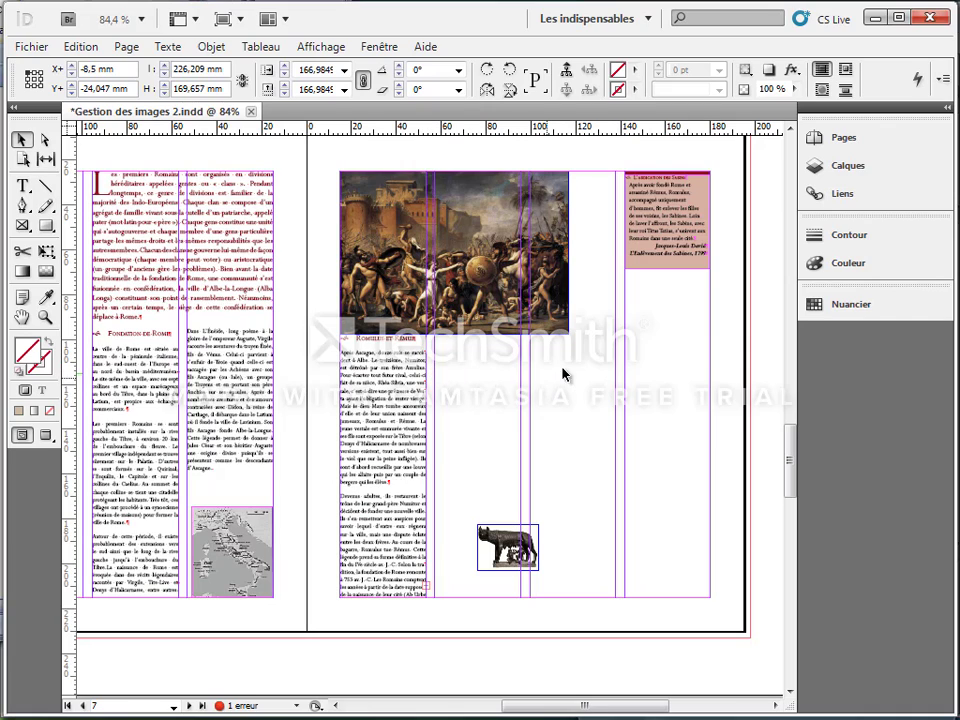
left_click(548, 246)
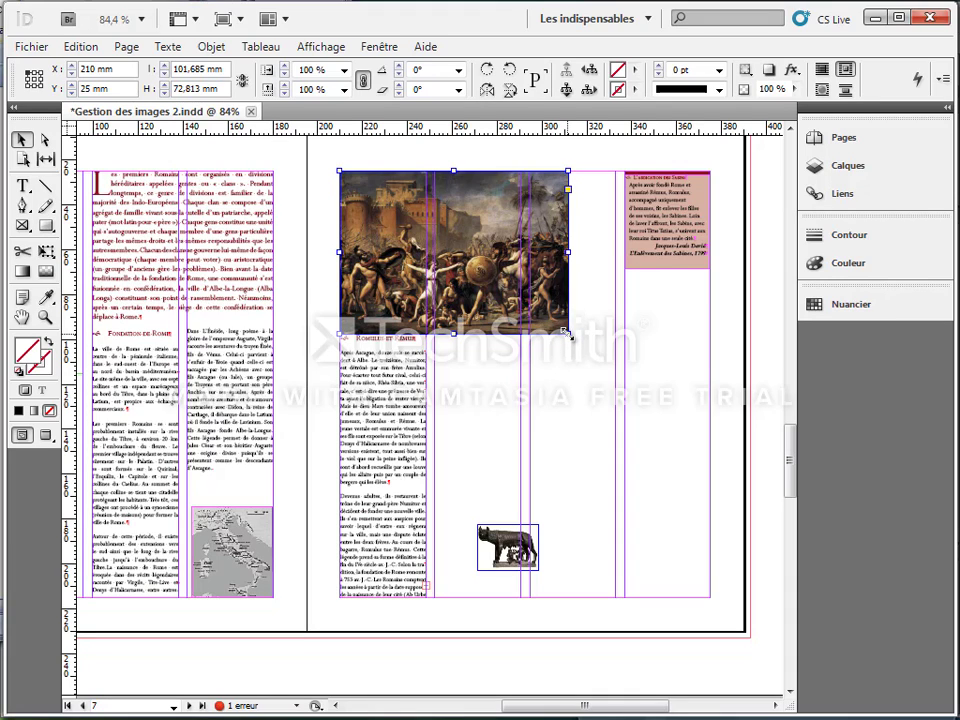
left_click_drag(570, 336, 593, 369)
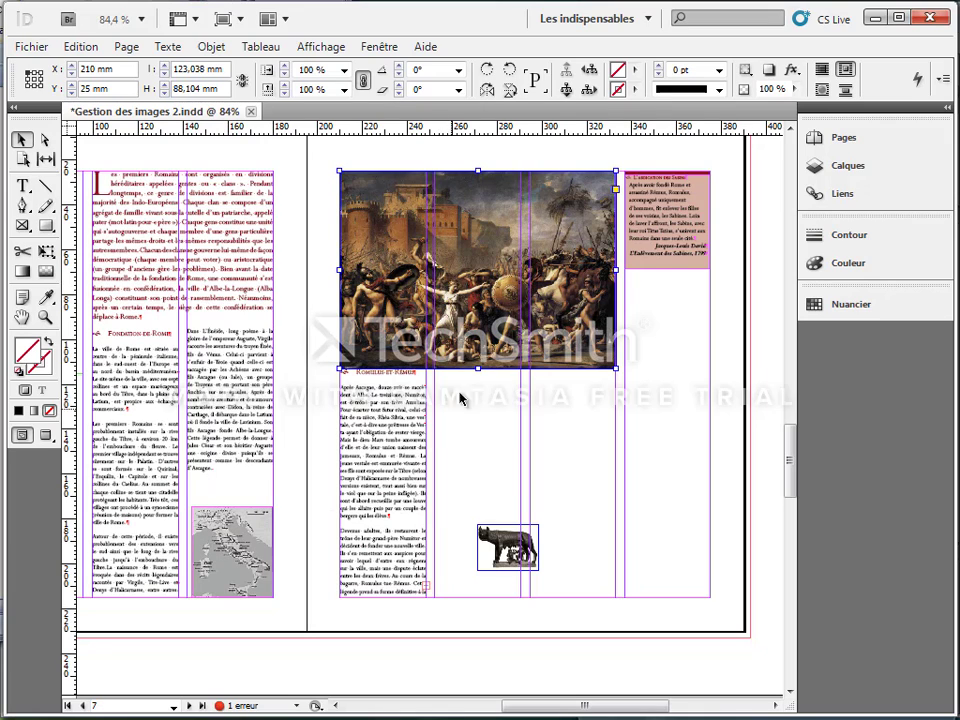
Step: Enlarge the Italy map to the column width, about 38.3 × 43 mm, and the she-wolf image to about 81.3 × 61 mm
left_click(220, 513)
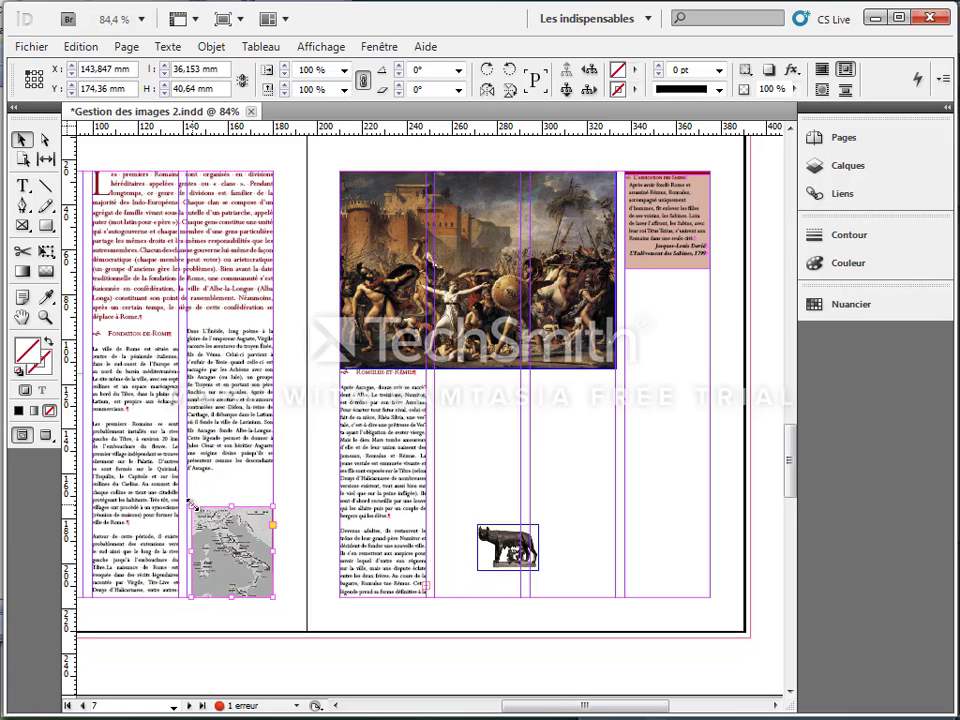
left_click_drag(188, 503, 191, 504)
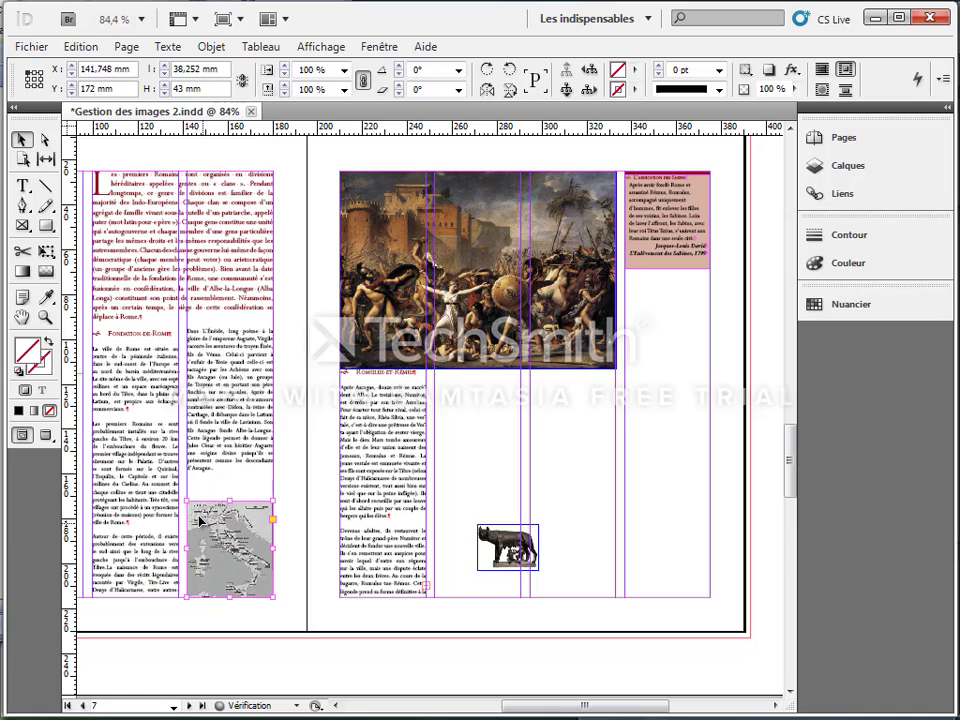
left_click(533, 549)
left_click_drag(540, 523, 658, 455)
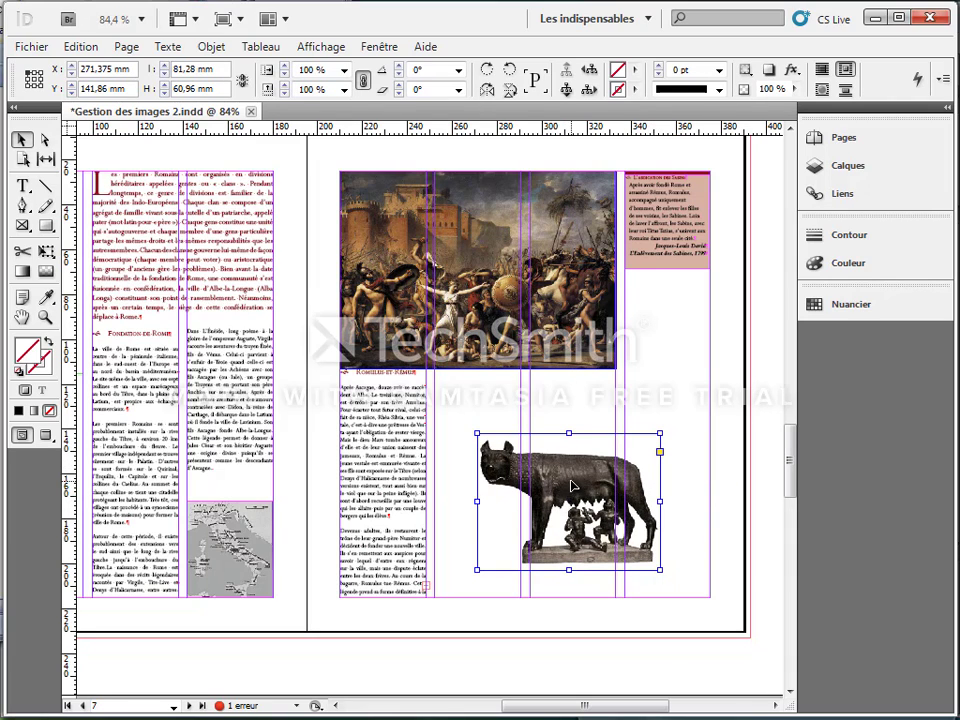
Step: Set the display performance of the she-wolf image to high quality (Affichage de qualité supérieure)
key("ctrl+equal")
key("ctrl+equal")
key("ctrl+equal")
key("ctrl+equal")
key("ctrl+equal")
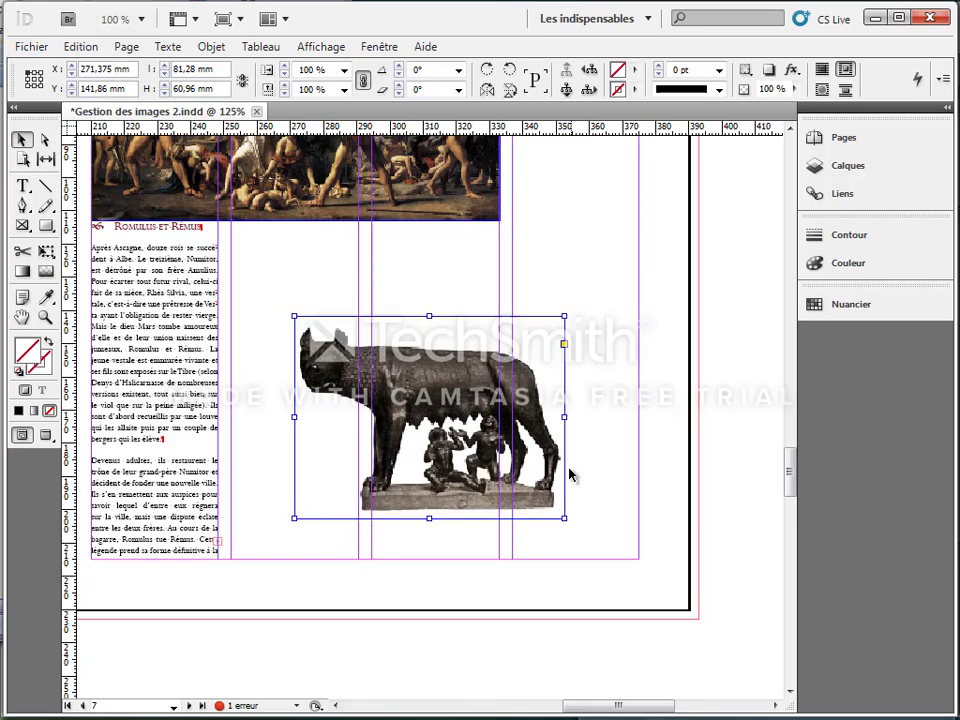
right_click(409, 335)
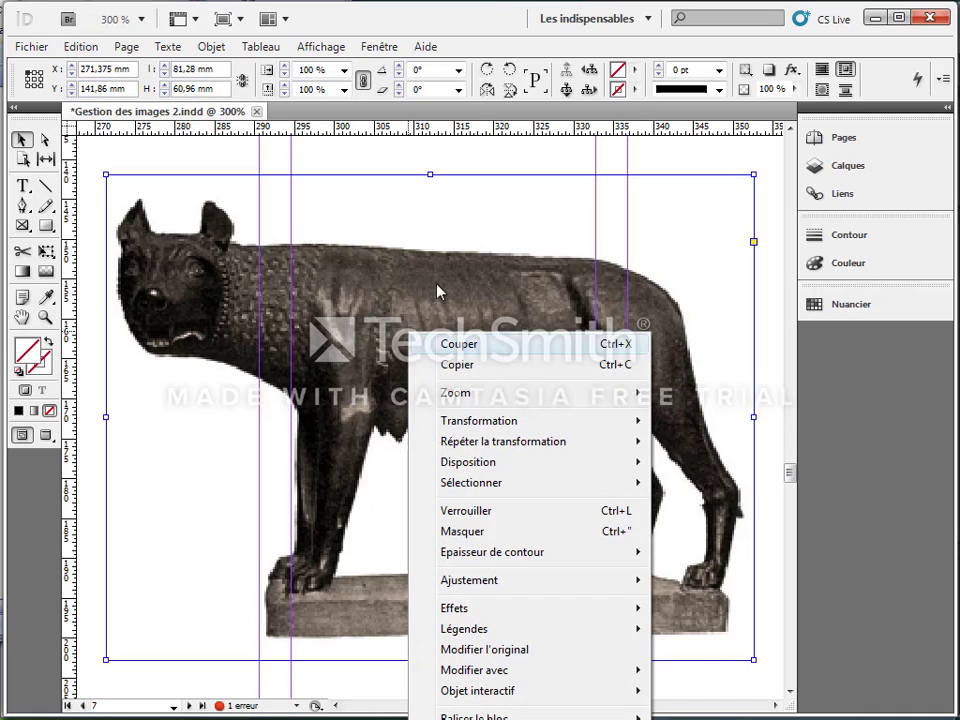
right_click(422, 206)
mouse_move(598, 639)
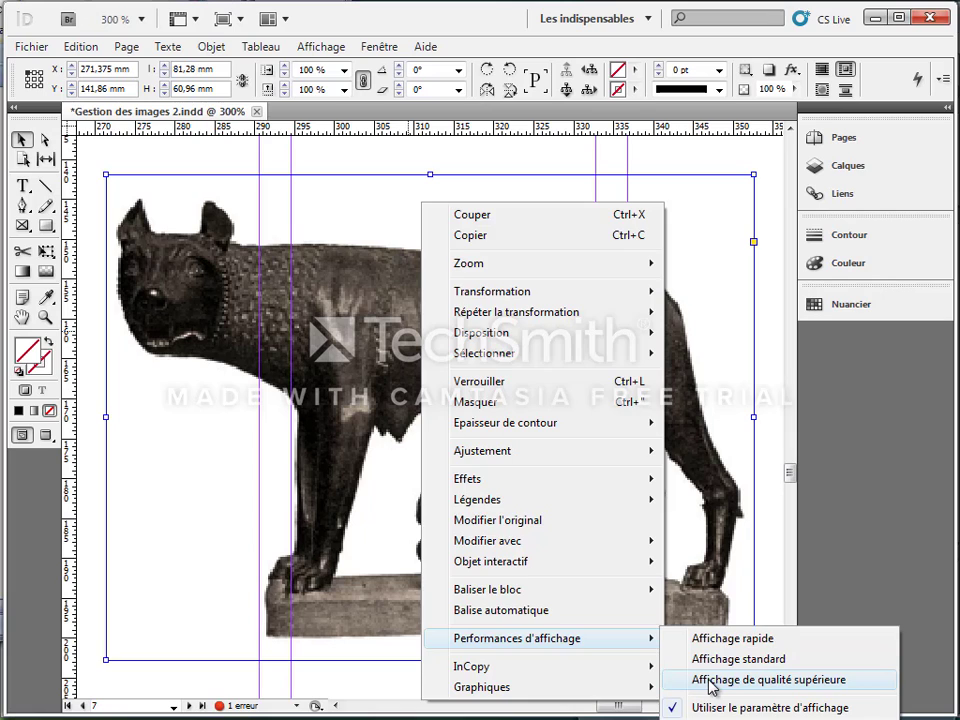
left_click(712, 680)
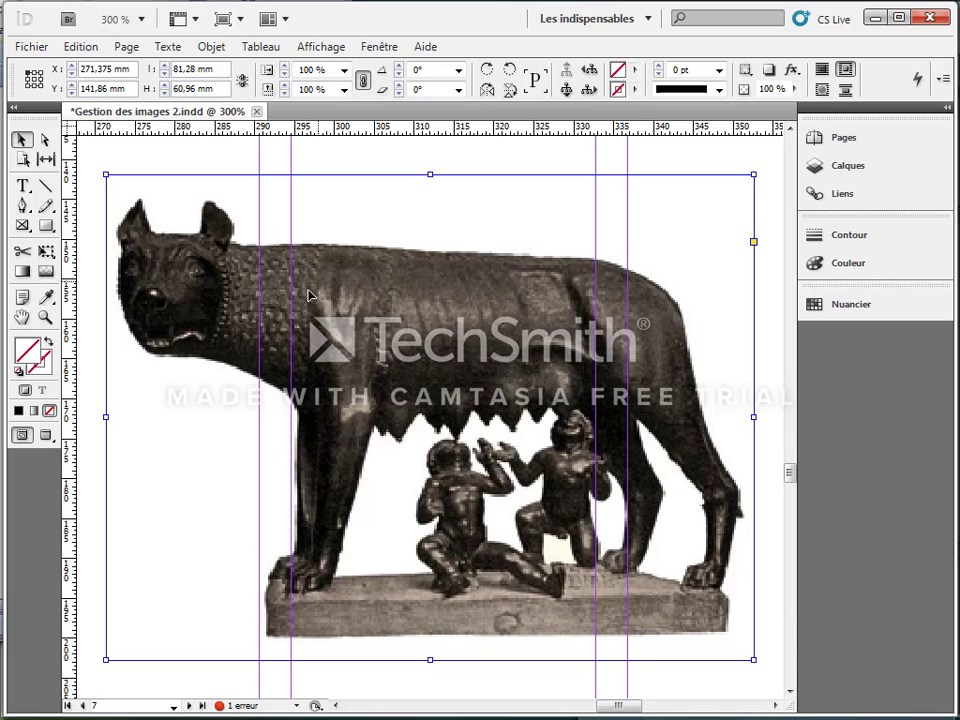
Step: Examine the display quality of the battle painting at 300 % and return to the full spread
scroll(336, 356, "up", 3)
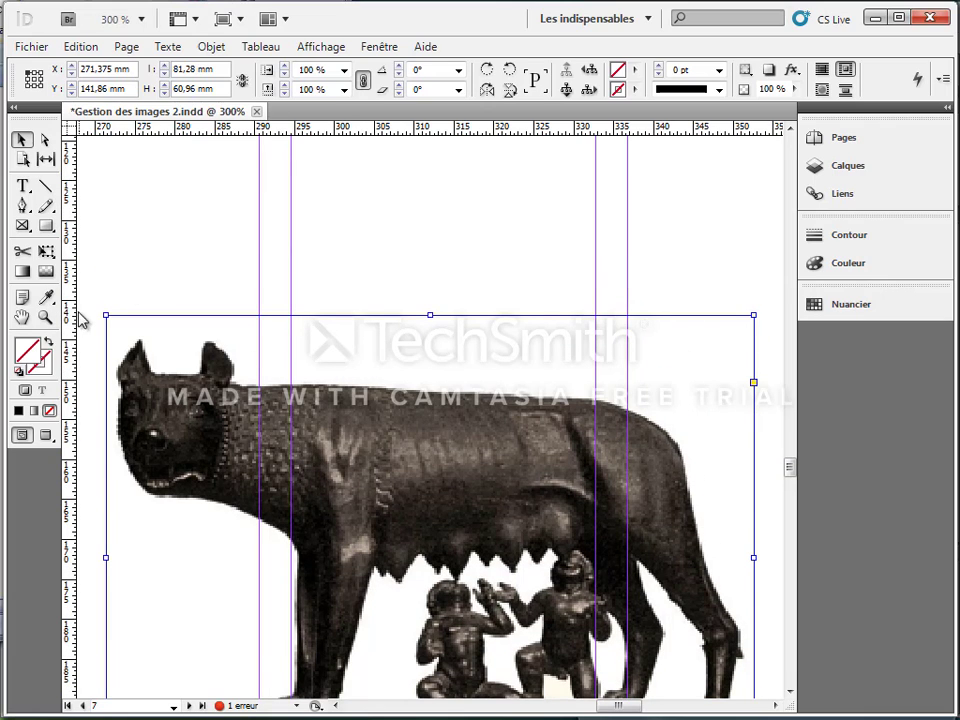
double_click(21, 316)
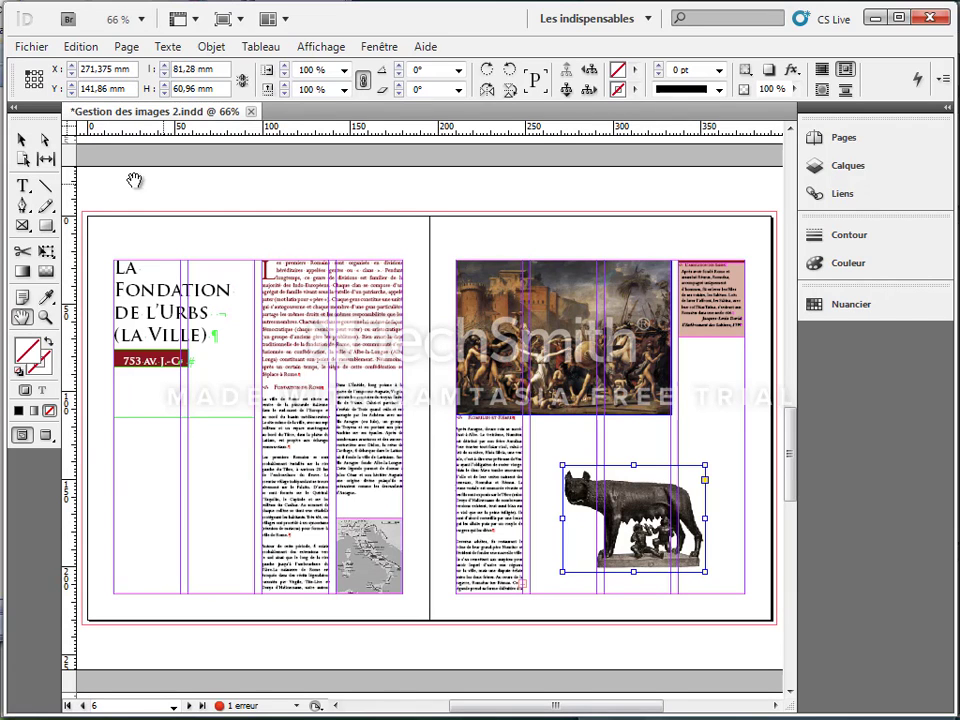
left_click(21, 139)
left_click(556, 326)
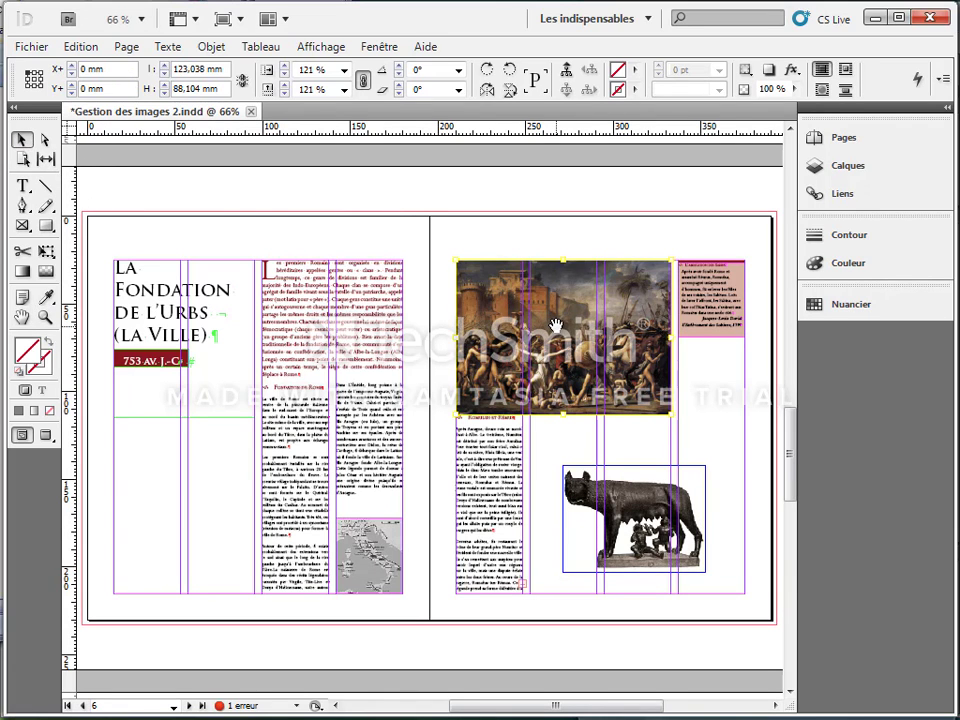
key("ctrl+equal")
key("ctrl+equal")
key("ctrl+equal")
key("ctrl+equal")
key("ctrl+equal")
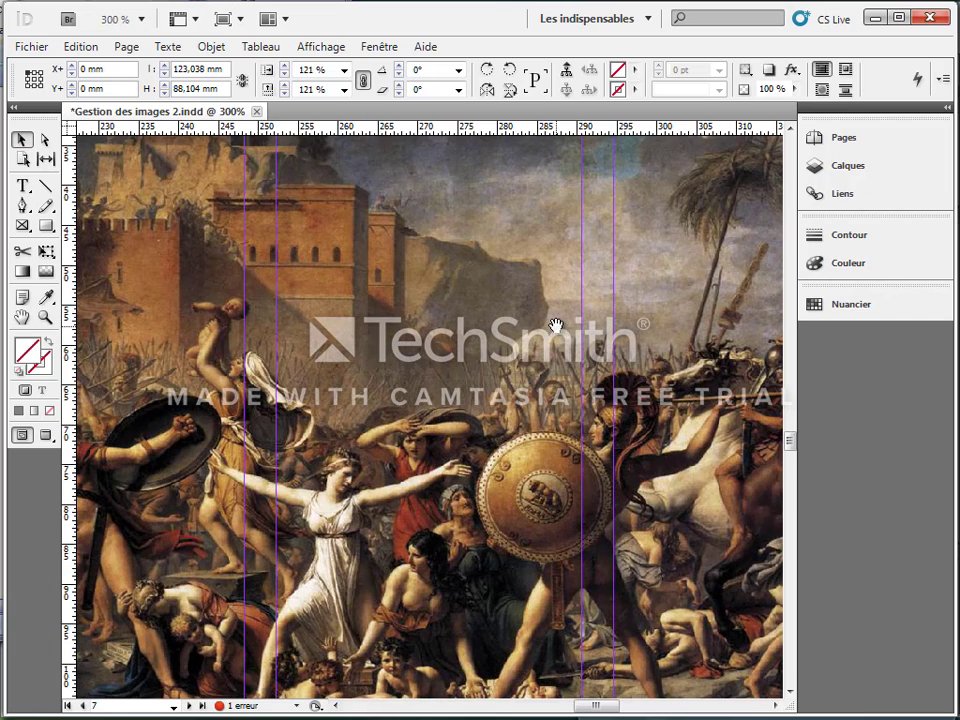
right_click(436, 362)
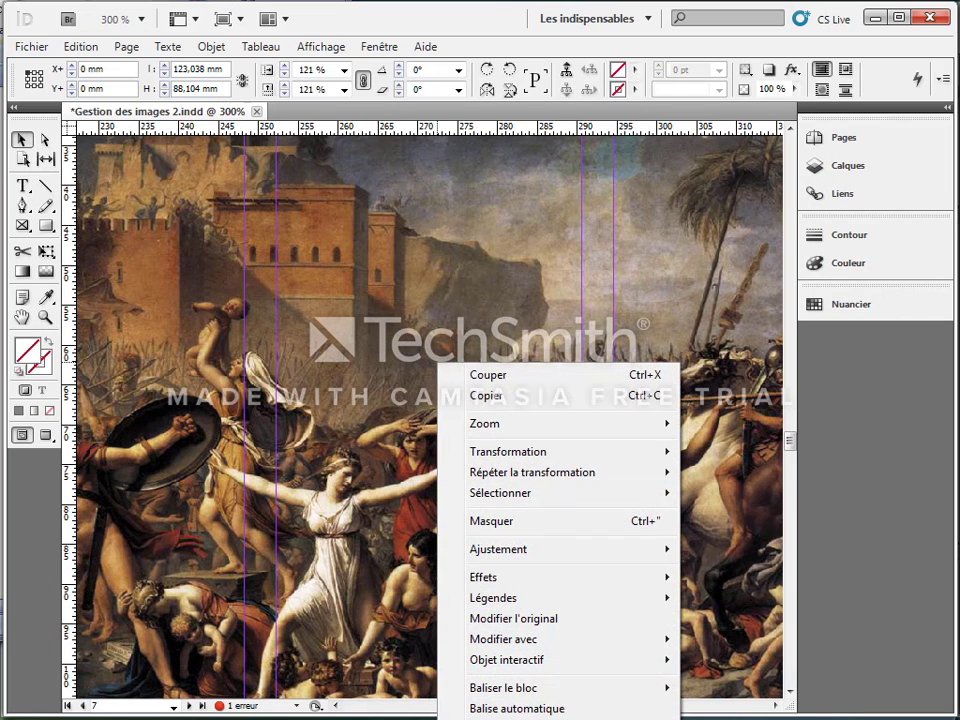
left_click(611, 392)
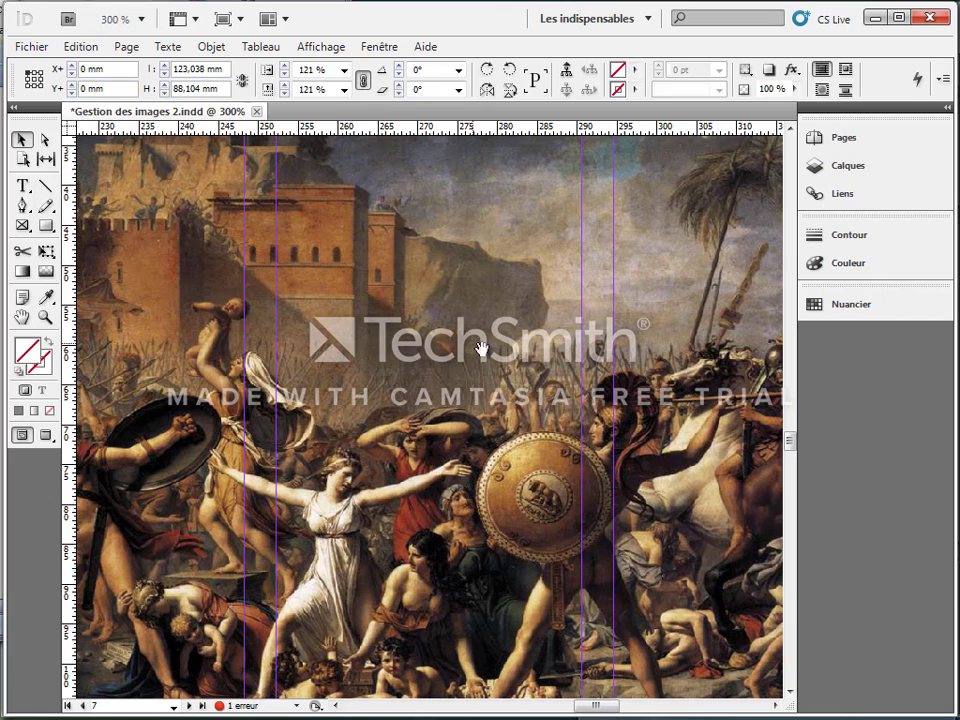
left_click(21, 317)
left_click_drag(517, 338, 517, 338)
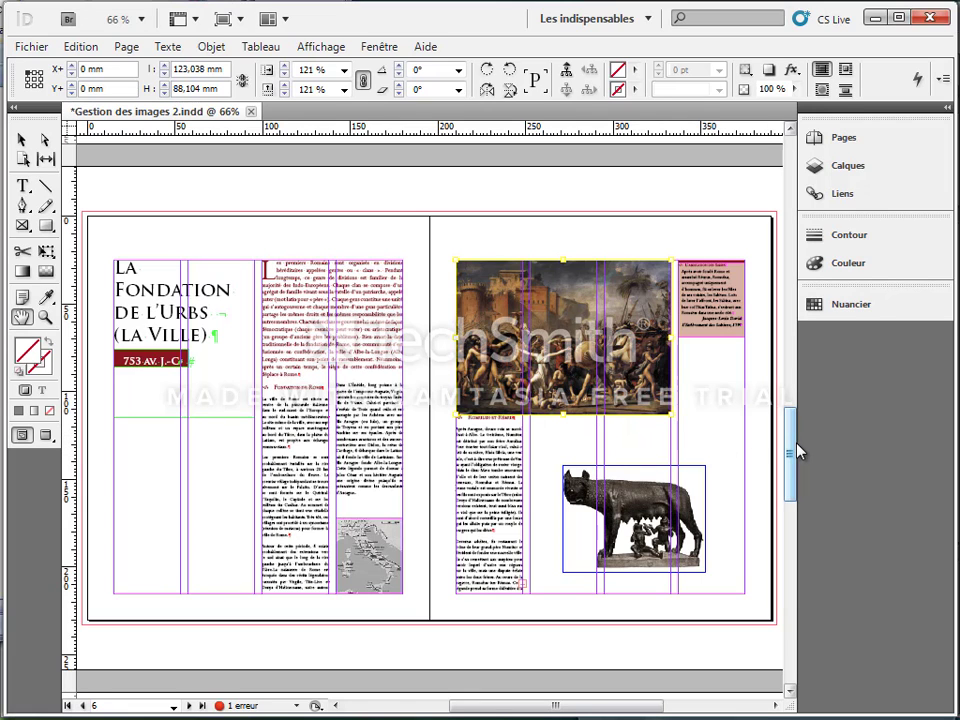
Step: Move the large paving-stone photo from the pasteboard beside page 9 onto the page
left_click_drag(797, 452, 810, 540)
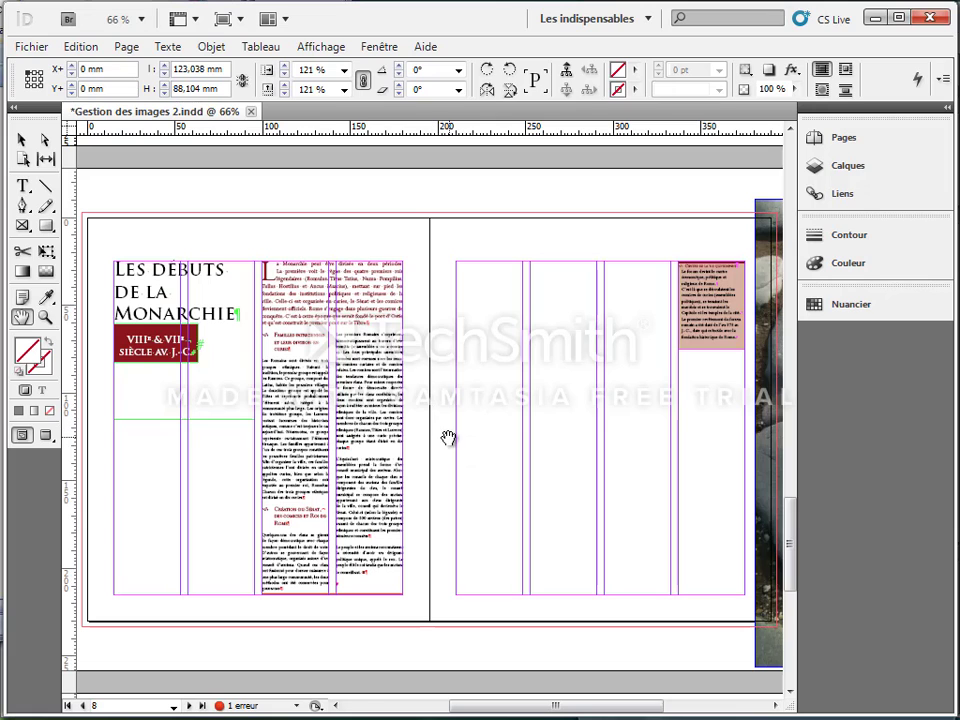
left_click_drag(606, 707, 683, 708)
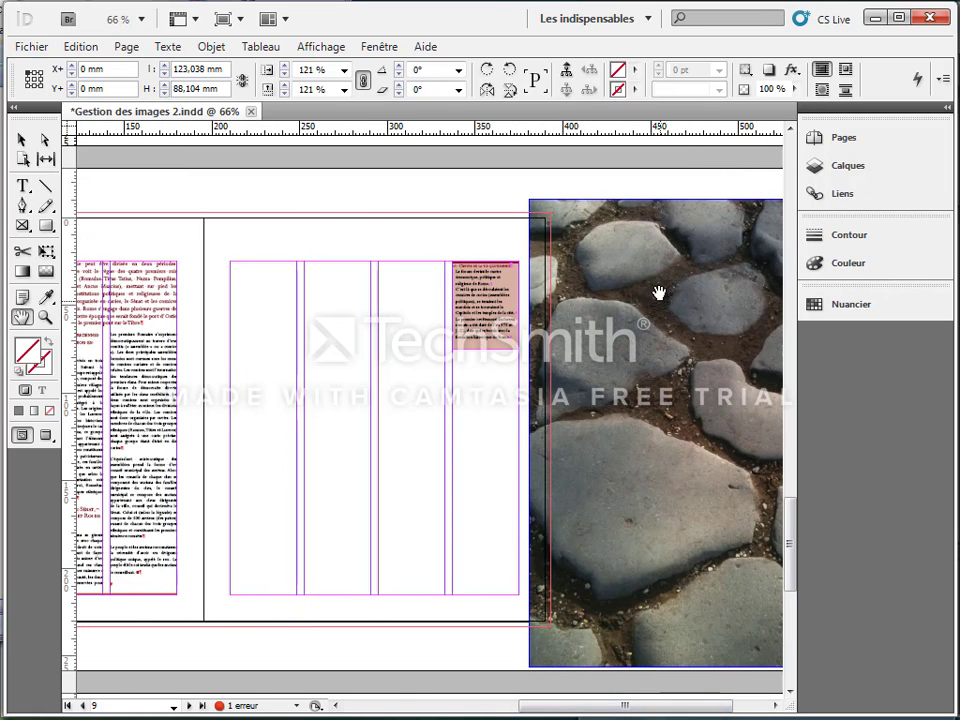
left_click(23, 141)
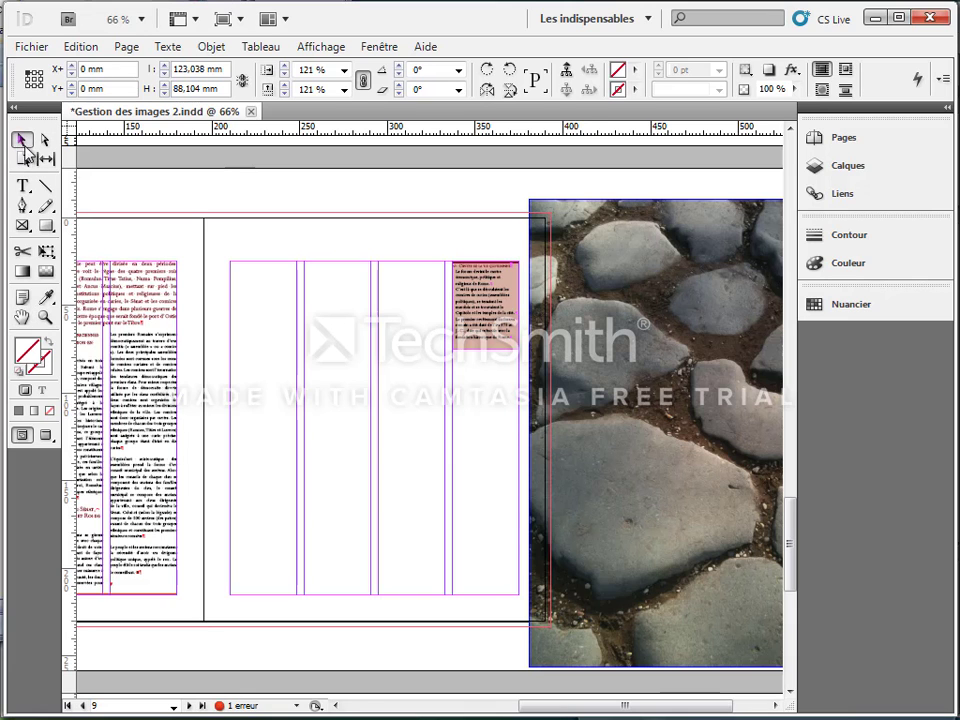
left_click(690, 240)
left_click_drag(681, 289, 473, 250)
Step: Crop the paving-stone photo's frame to 37.5 × 46.865 mm at X 337.5, Y 79.135 mm, in the fourth column below the caption box
left_click_drag(324, 164, 495, 360)
left_click_drag(606, 418, 587, 406)
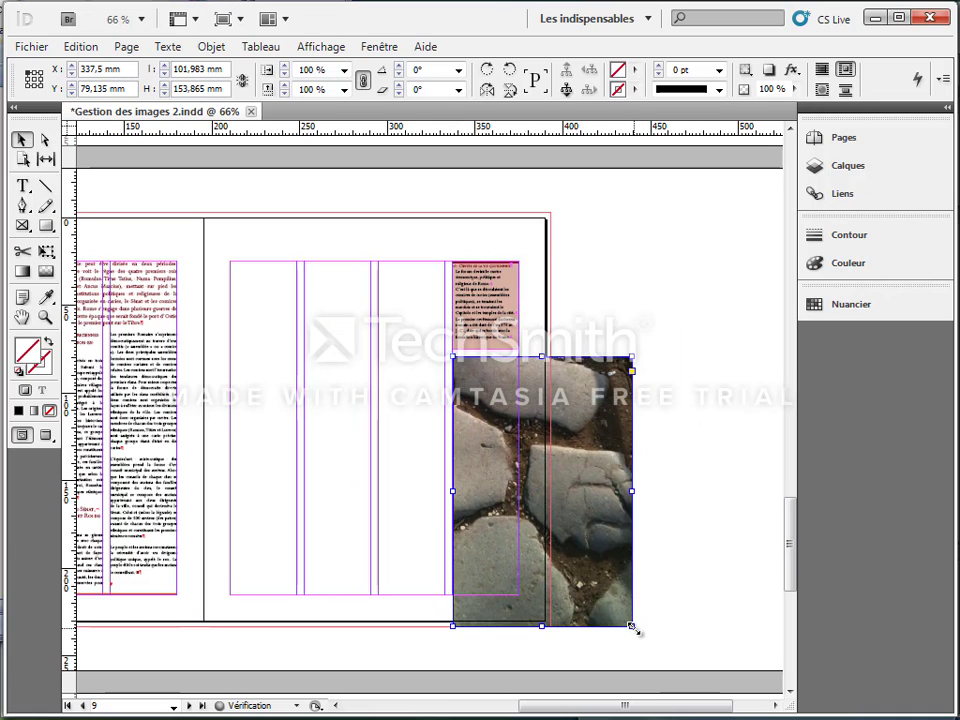
left_click_drag(632, 627, 514, 436)
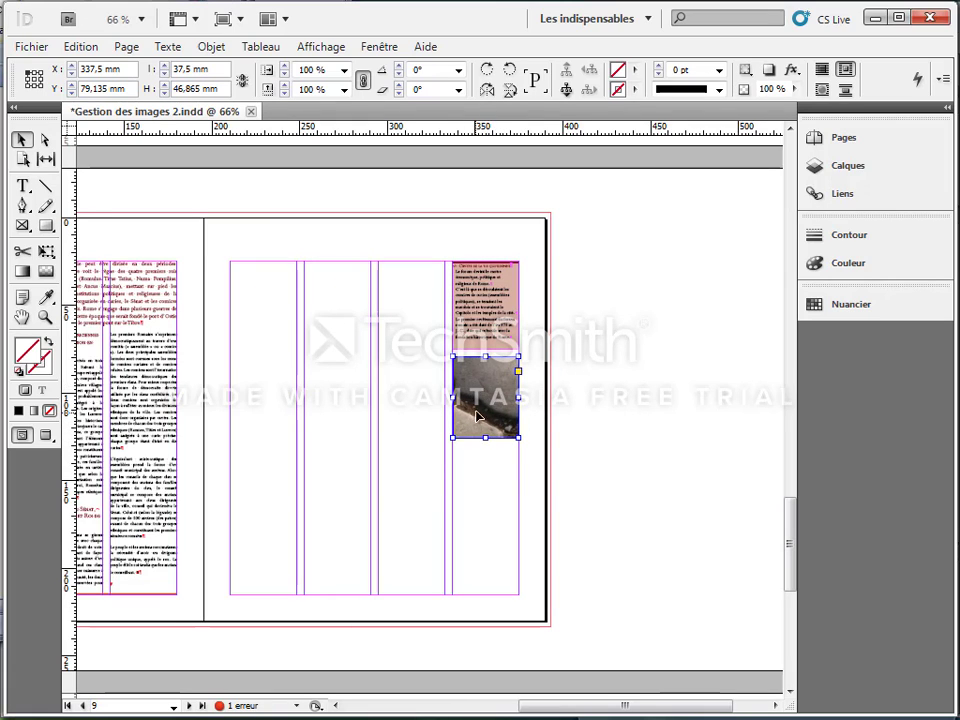
Step: Scale the paving-stone image inside its frame to about 63.48 % and shift the visible part to X+ -43, Y+ -40.135 mm
left_click(490, 388)
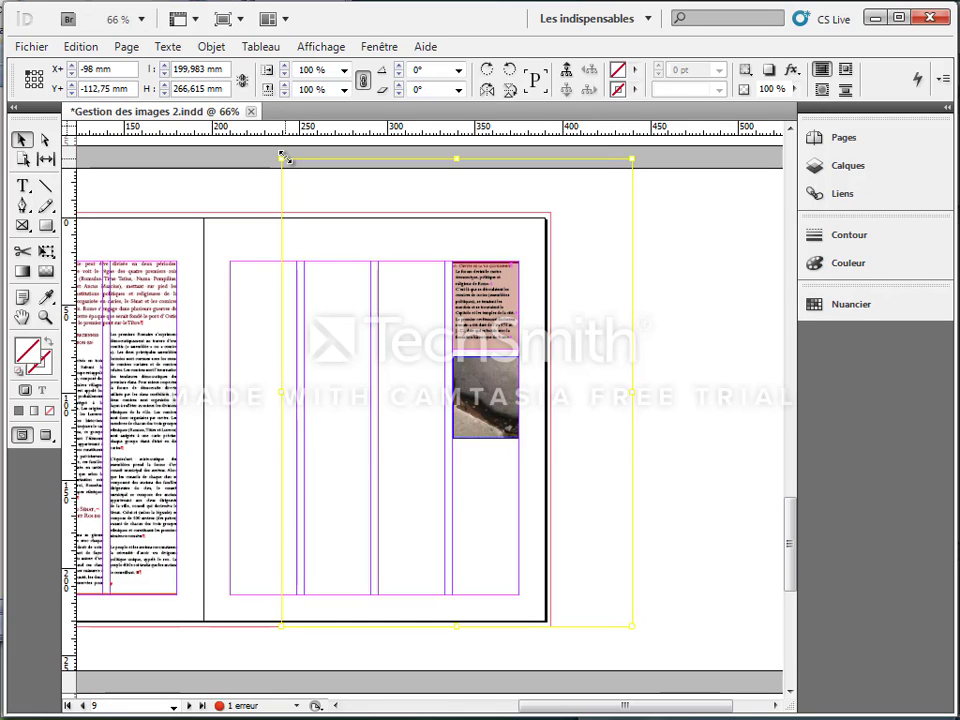
left_click_drag(281, 158, 409, 328)
left_click_drag(494, 398, 477, 375)
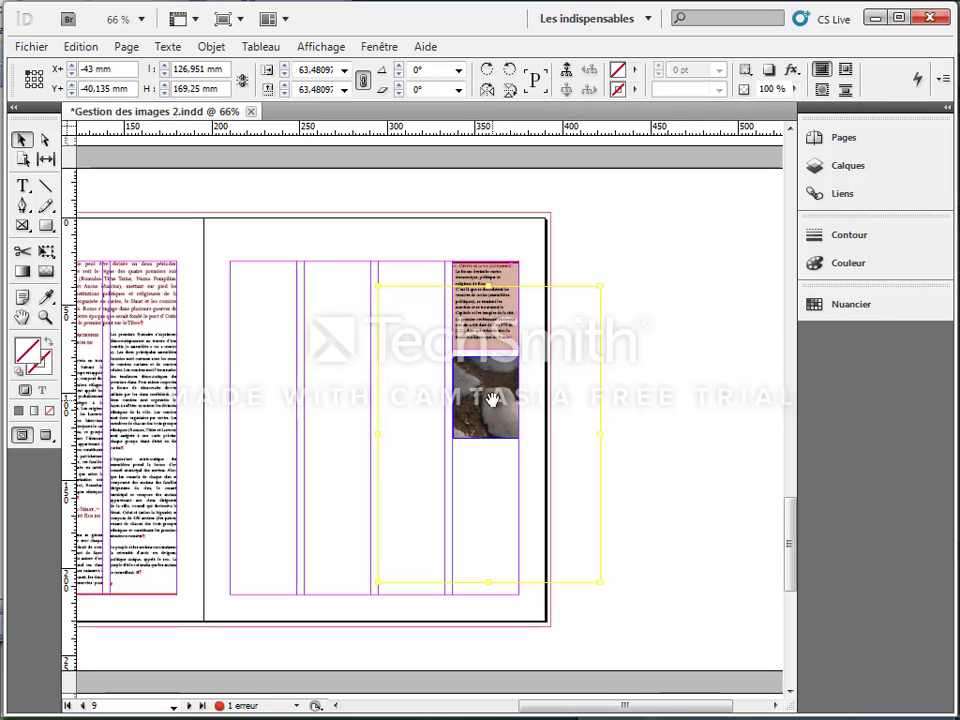
left_click_drag(478, 396, 484, 378)
Step: Fill the paving-stone frame proportionally with its image (Remplir le bloc proportionnellement)
right_click(485, 390)
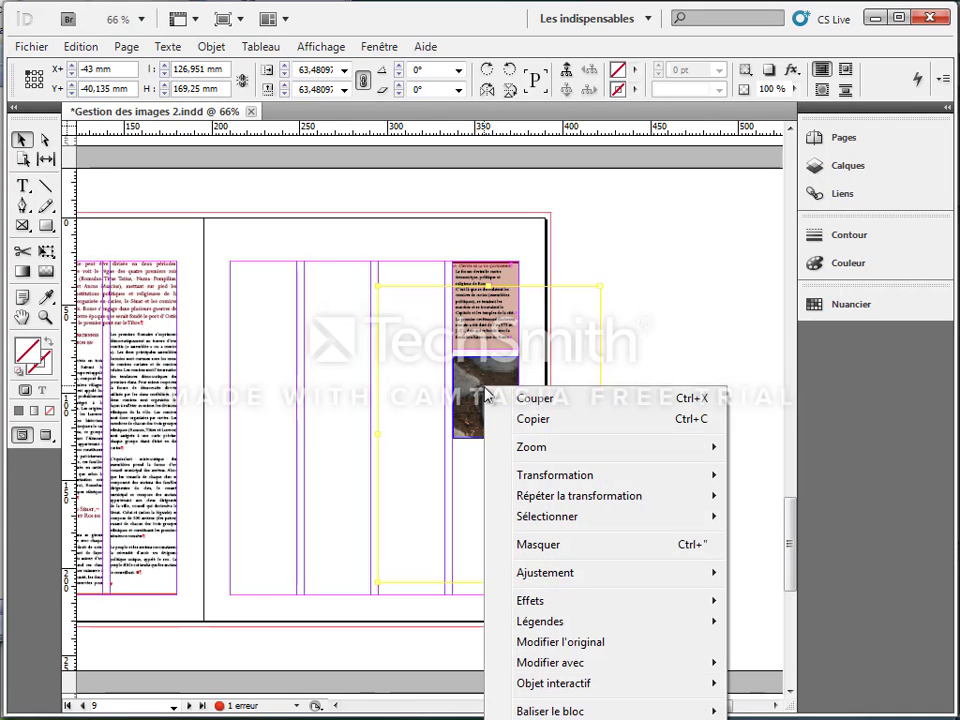
mouse_move(541, 580)
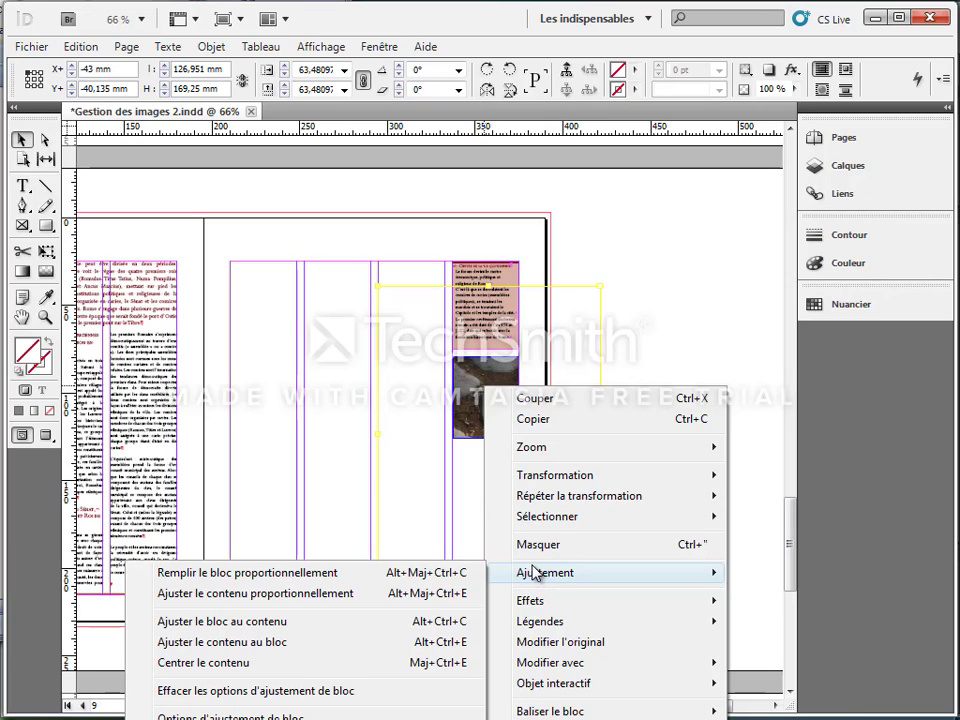
left_click(381, 580)
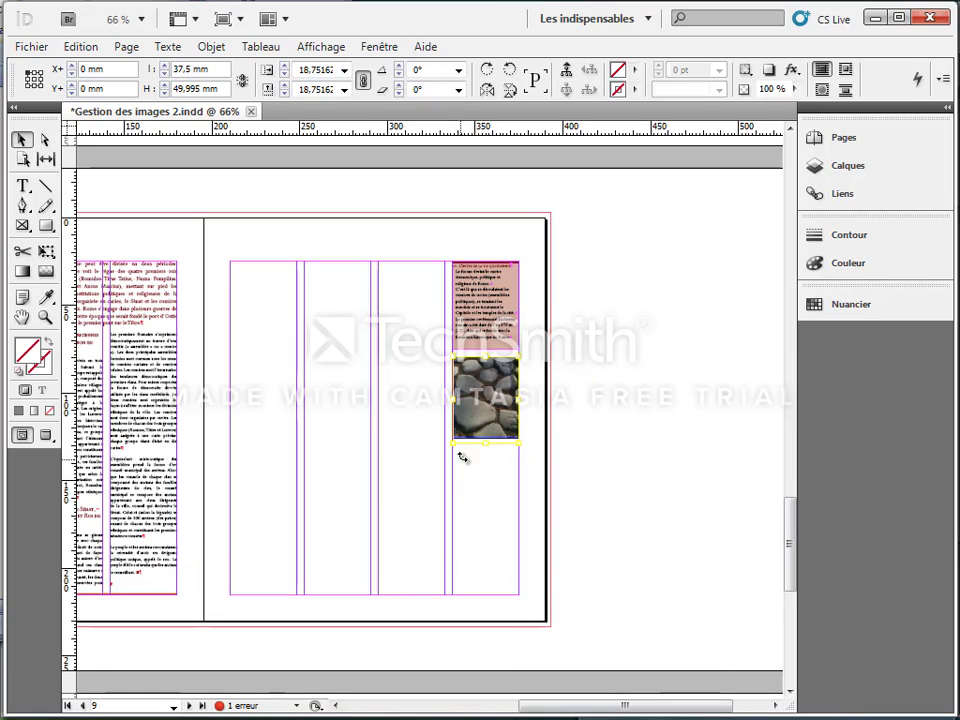
Step: Extend the paving-stone frame's lower-left corner to the column edge, making the frame 38.3 × 47.865 mm at X 336.7 mm
key("ctrl+equal")
key("ctrl+equal")
key("ctrl+equal")
key("ctrl+equal")
key("ctrl+equal")
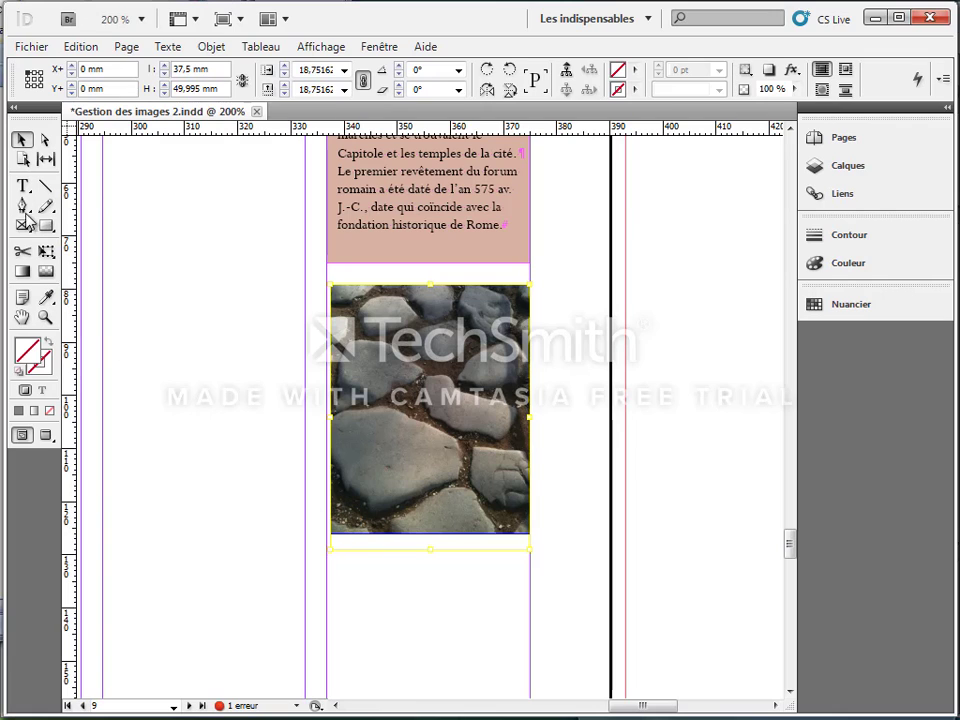
left_click(566, 70)
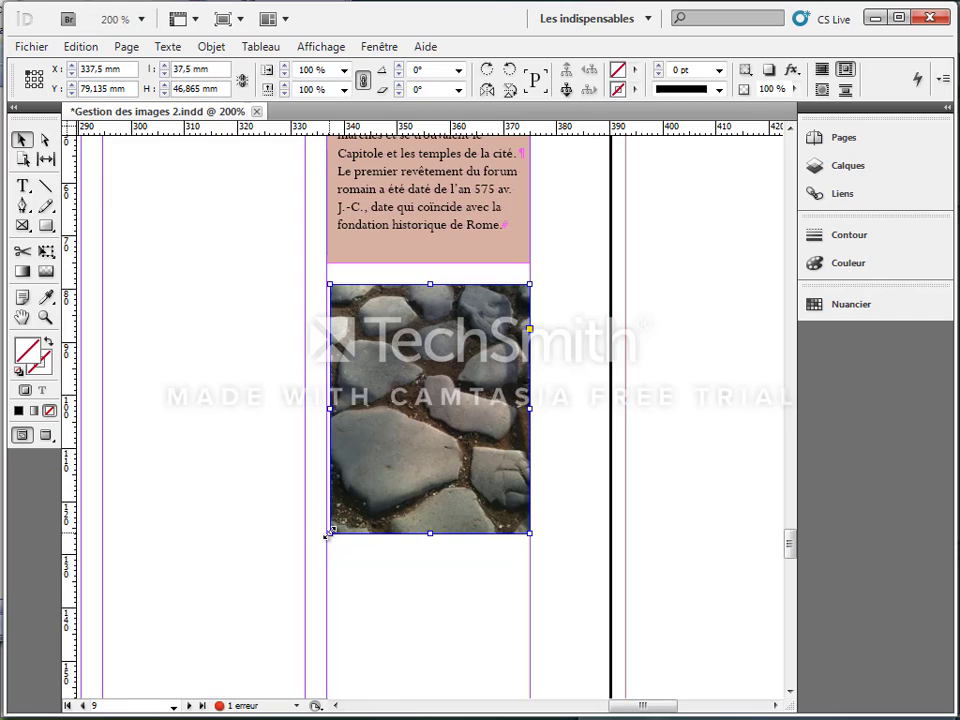
left_click_drag(328, 533, 326, 538)
Step: Fill the enlarged paving-stone frame proportionally again and check the scale percentage of the image inside it
right_click(436, 446)
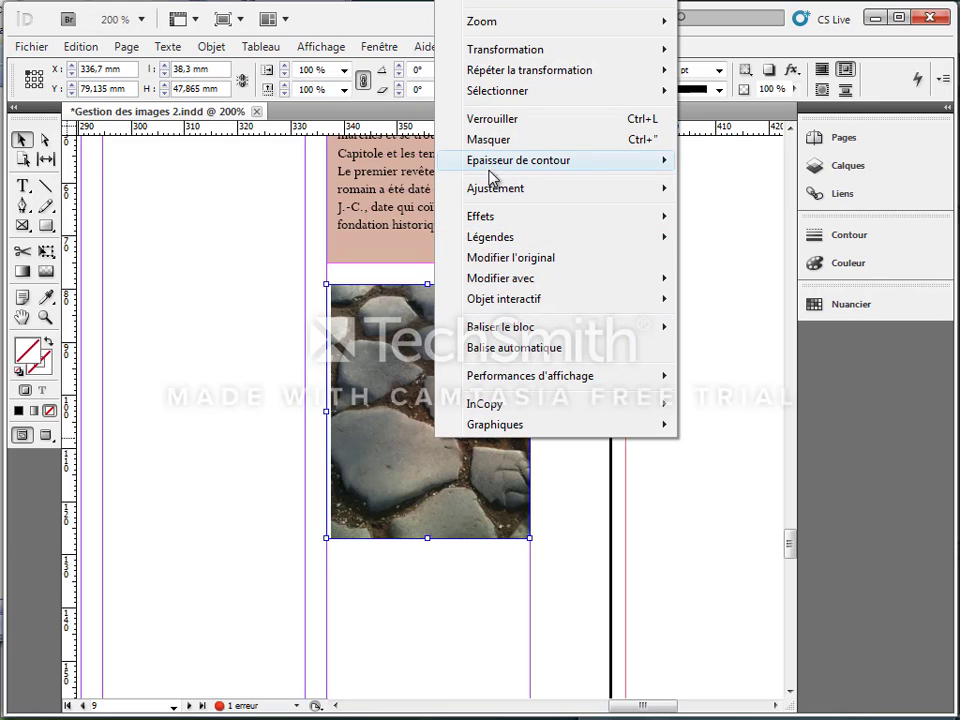
mouse_move(489, 197)
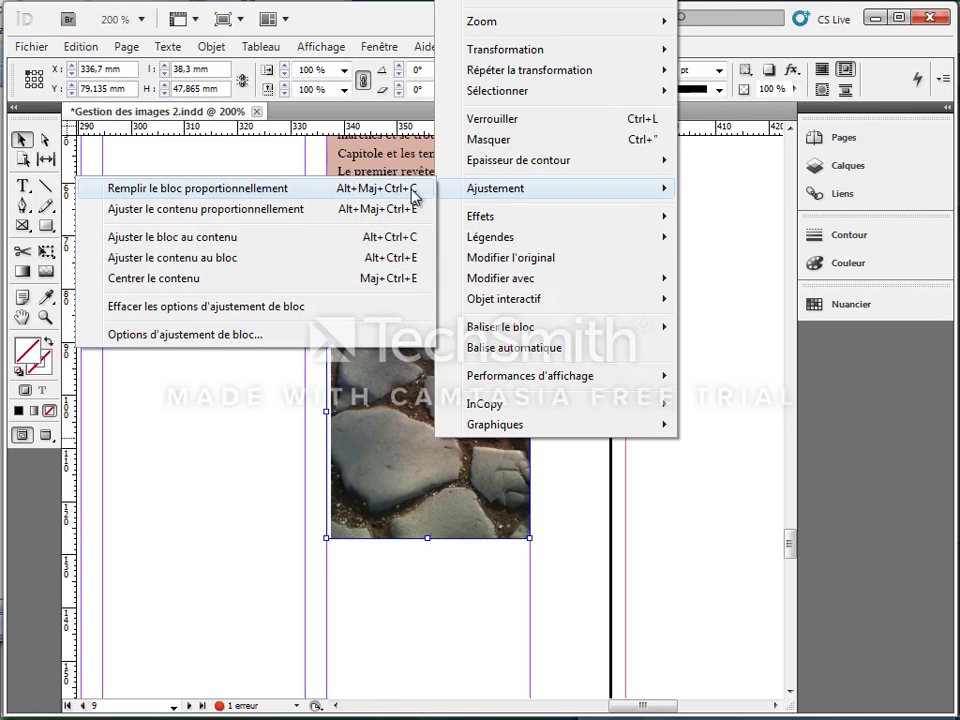
left_click(360, 190)
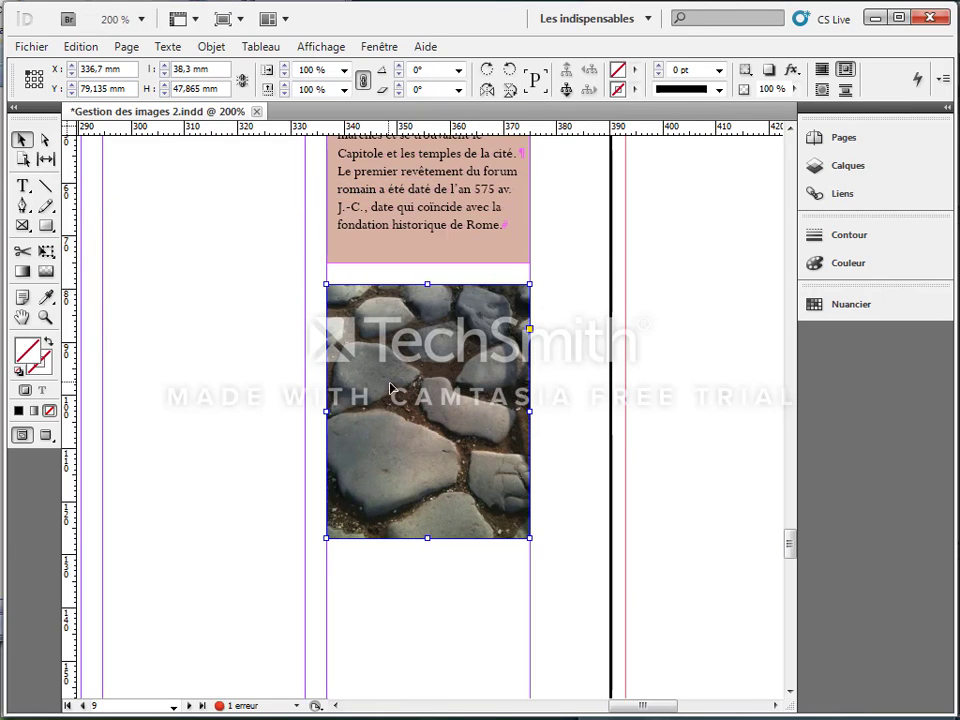
left_click(427, 409)
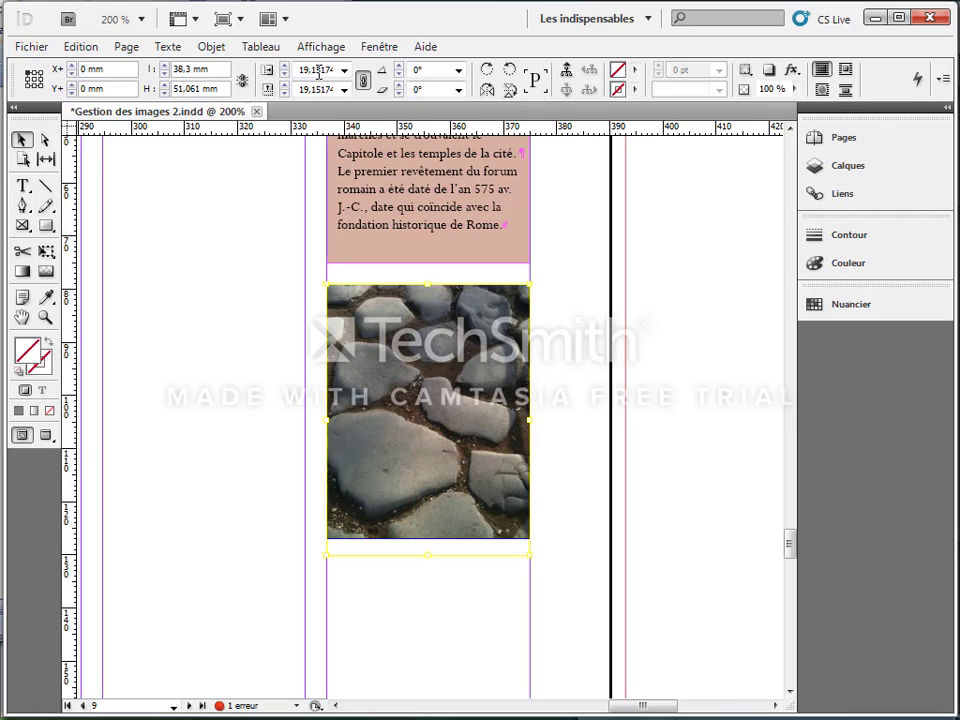
left_click_drag(318, 73, 284, 70)
Step: Move the column photo on page 11 so its lower-right corner meets the margin corner, at X 175.017, Y -51.615 mm
key("h")
key("ctrl+alt+0")
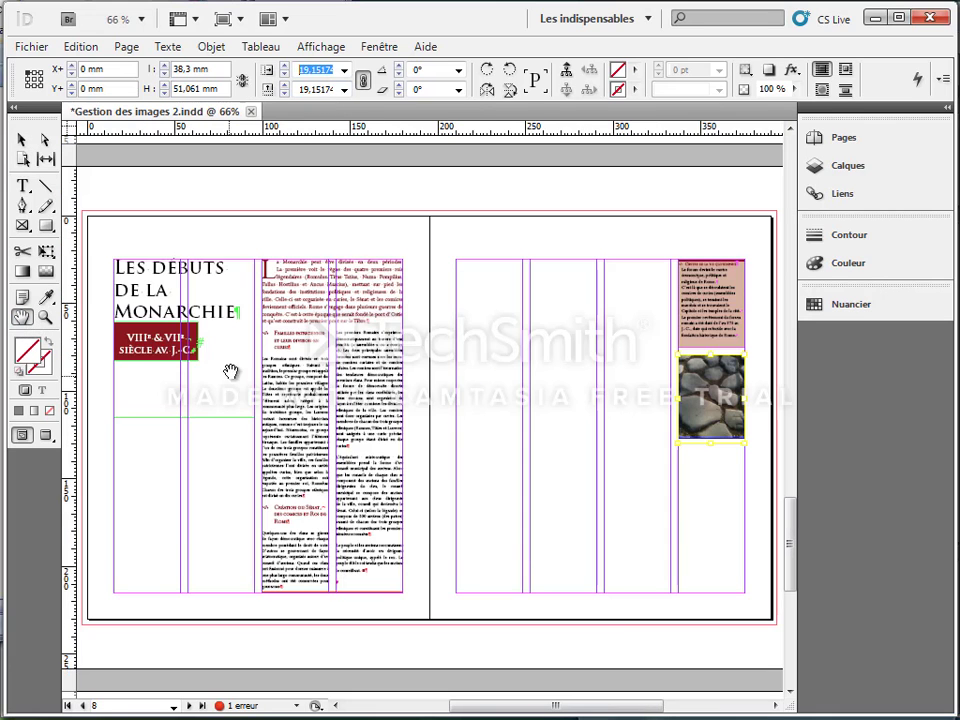
scroll(230, 372, "down", 1)
scroll(536, 426, "down", 5)
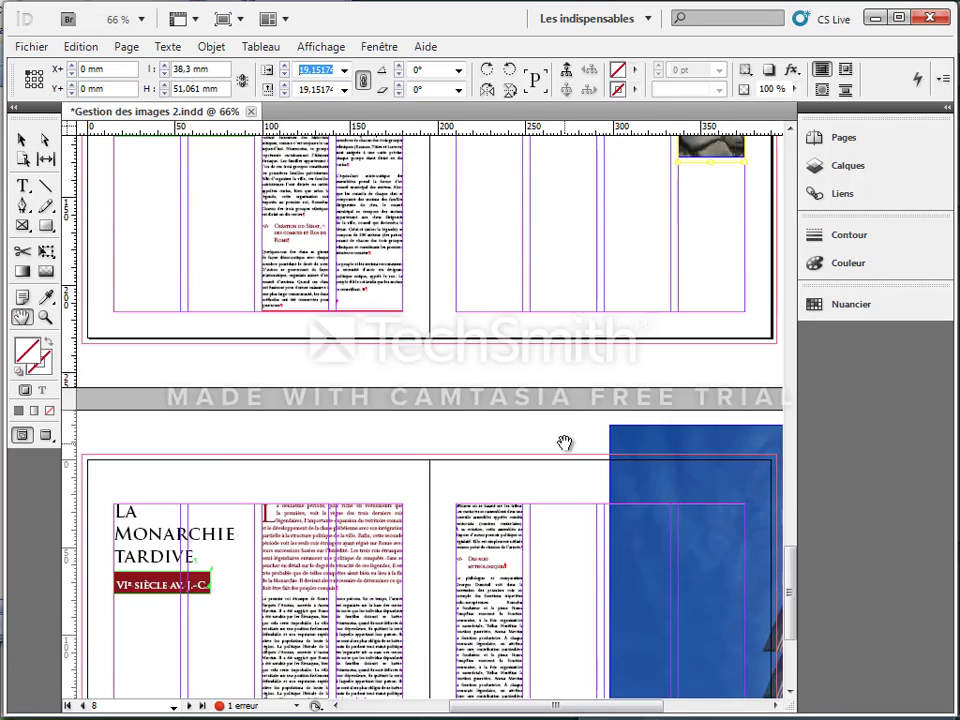
scroll(563, 443, "down", 5)
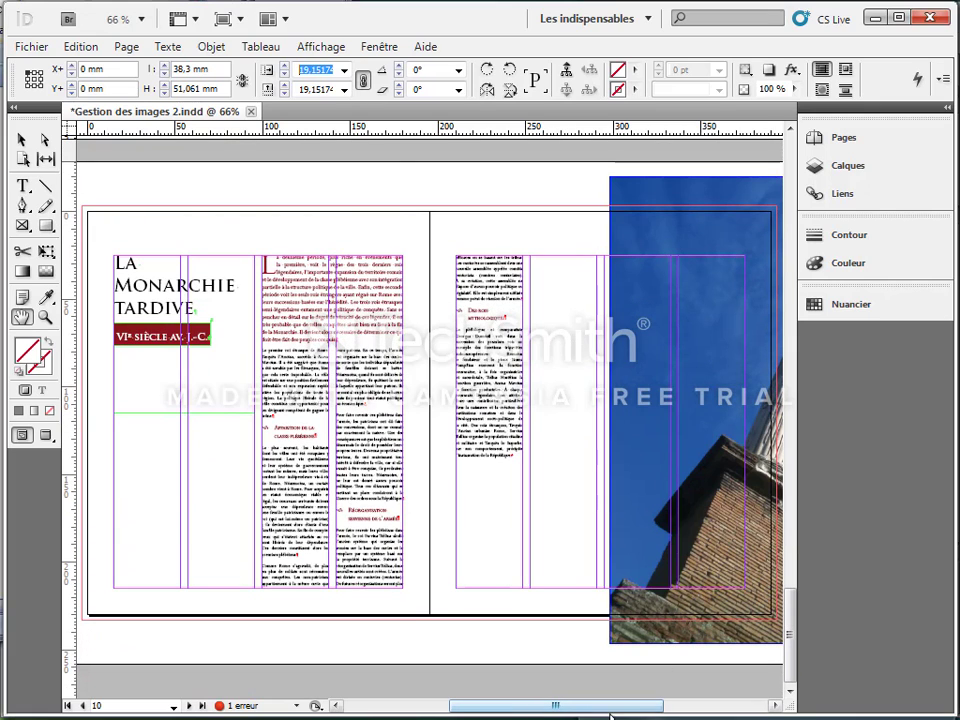
key("v")
scroll(193, 242, "right", 5)
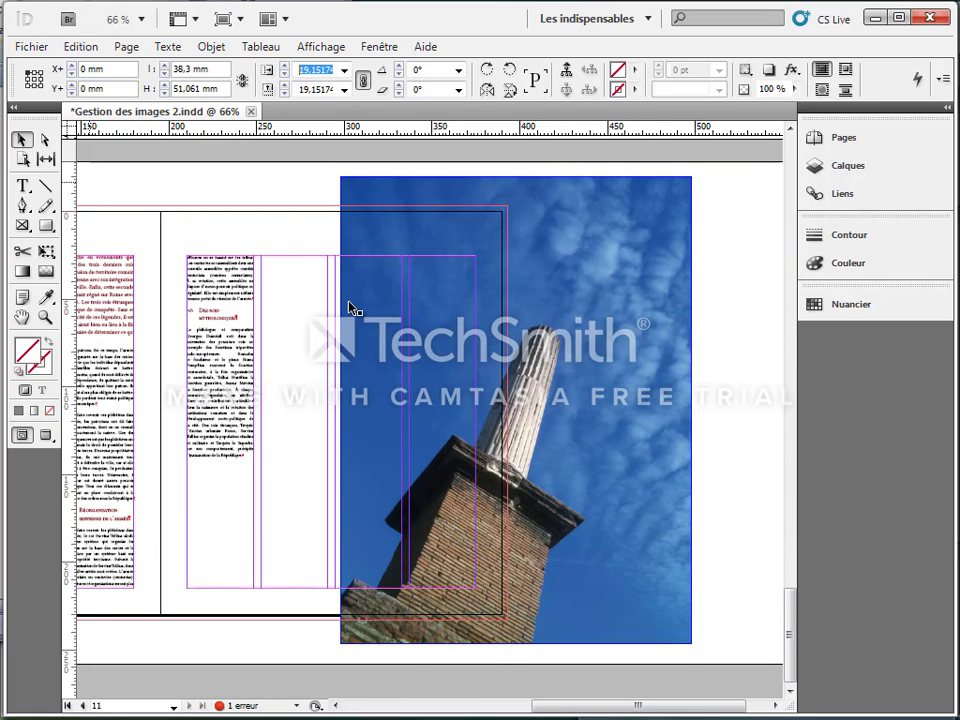
left_click(632, 327)
left_click_drag(630, 328, 416, 259)
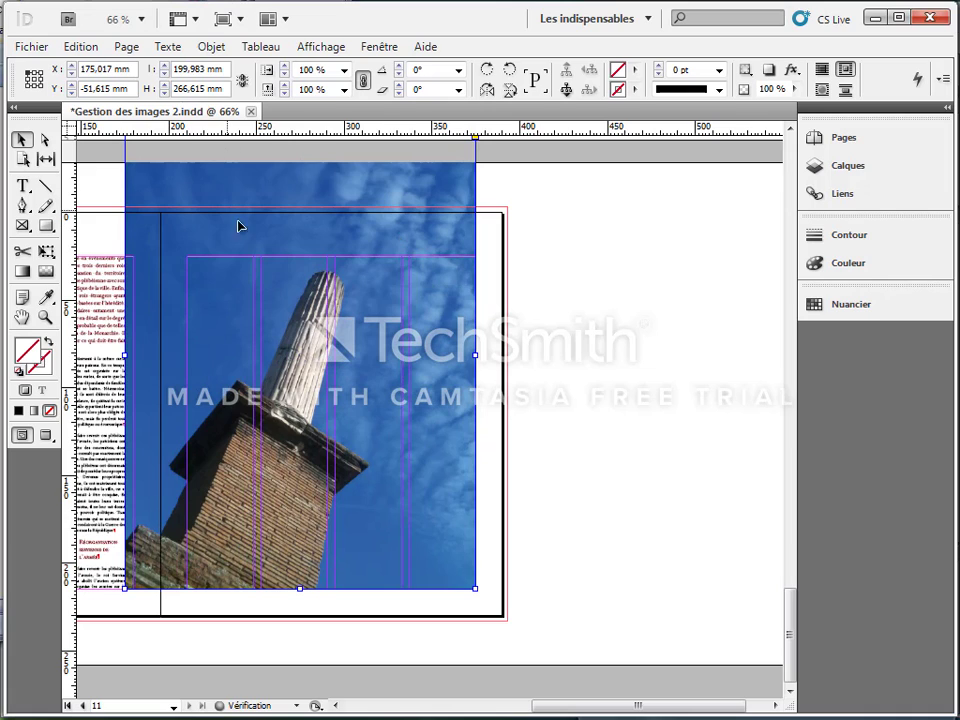
Step: Crop the column photo's frame from its upper-left corner to 122.75 × 190 mm at X 252.25, Y 25 mm, spanning columns two to four
scroll(352, 296, "up", 2)
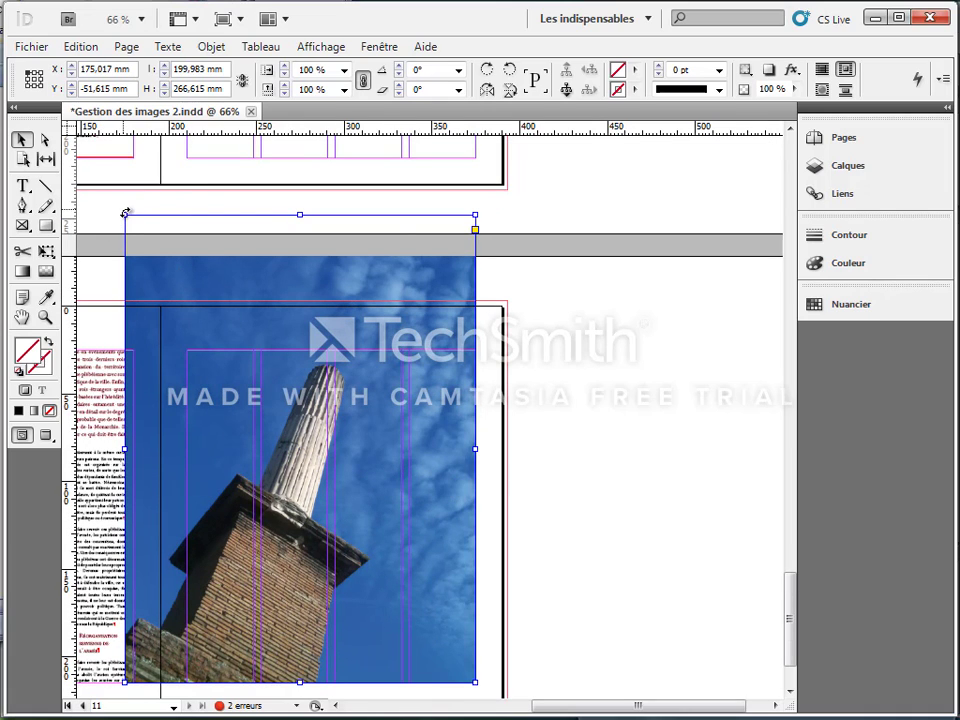
left_click_drag(125, 213, 258, 350)
scroll(360, 450, "down", 2)
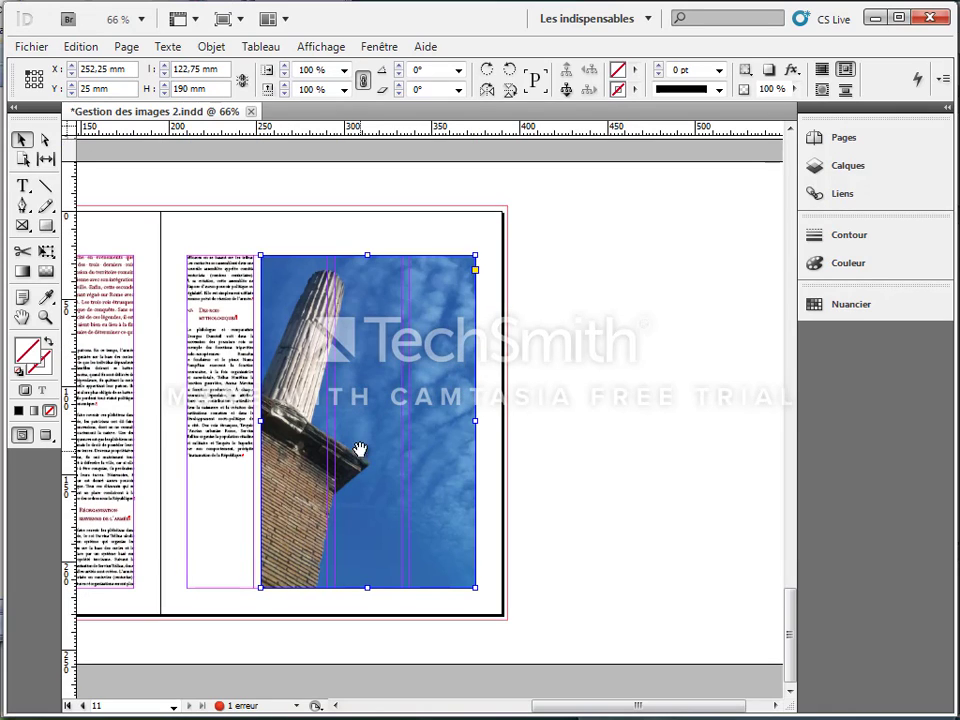
Step: Fit the column image proportionally inside its cropped frame (Ajuster le contenu proportionnellement)
right_click(383, 342)
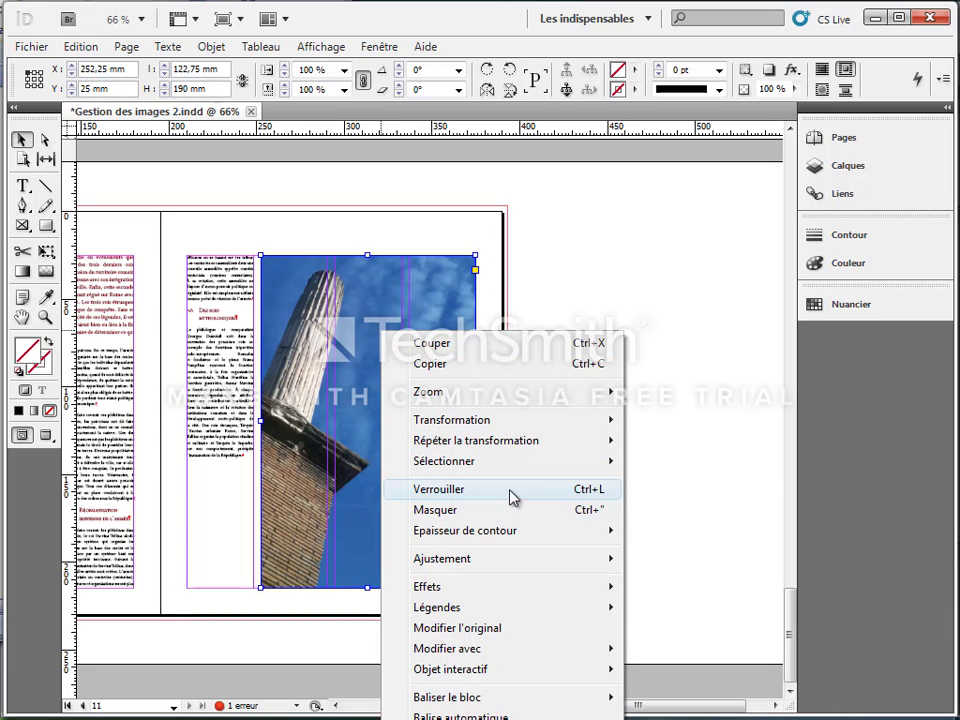
mouse_move(475, 570)
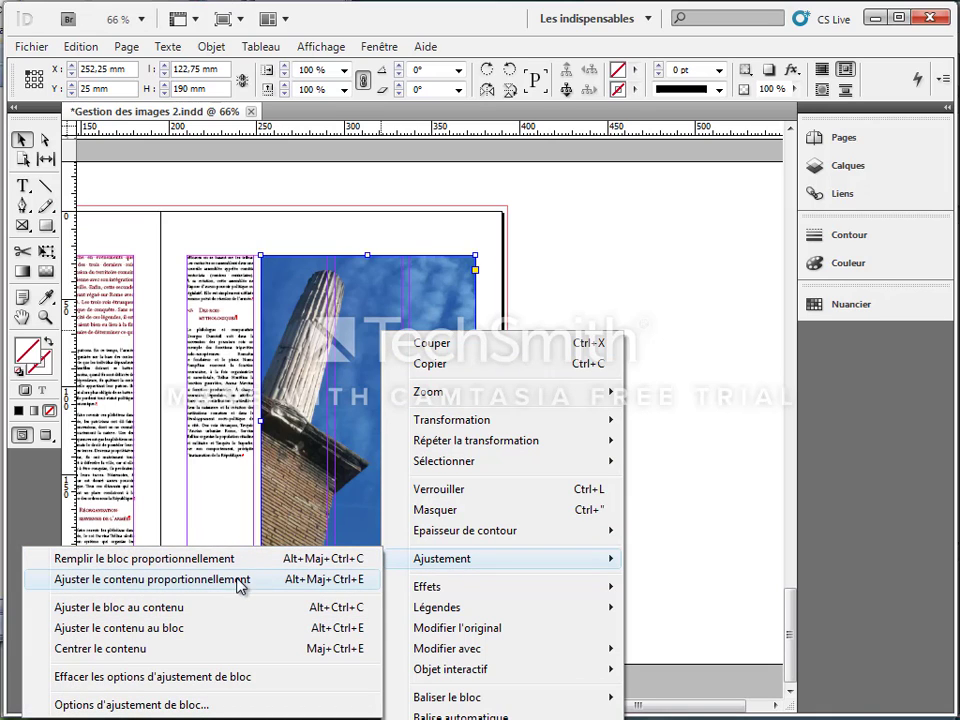
left_click(205, 587)
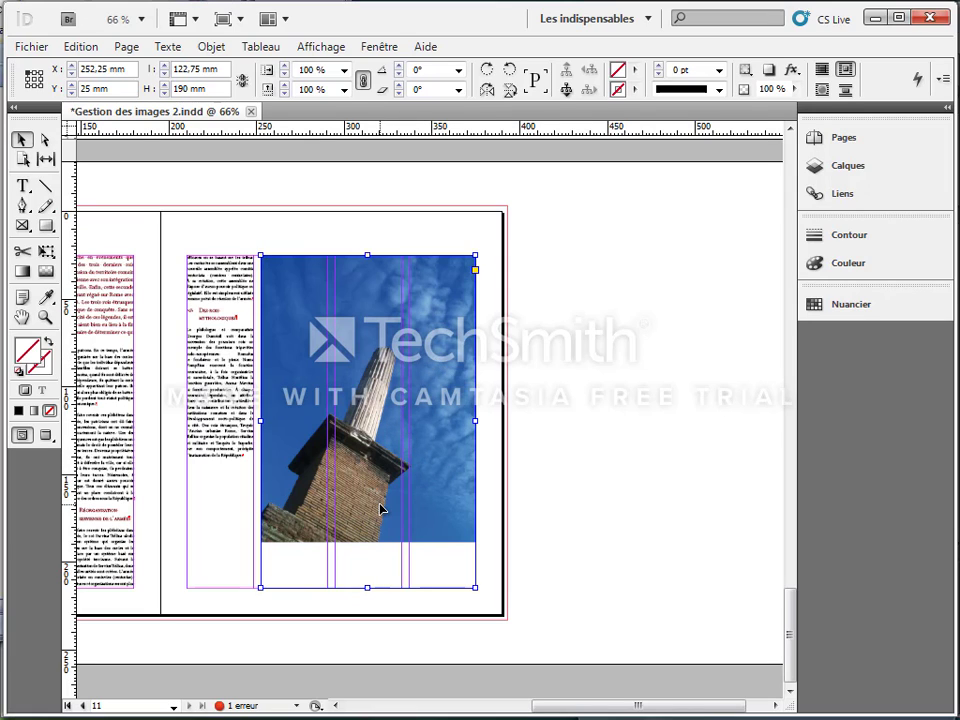
Step: Try fitting the frame to the column image (Ajuster le bloc au contenu) and undo it
right_click(395, 329)
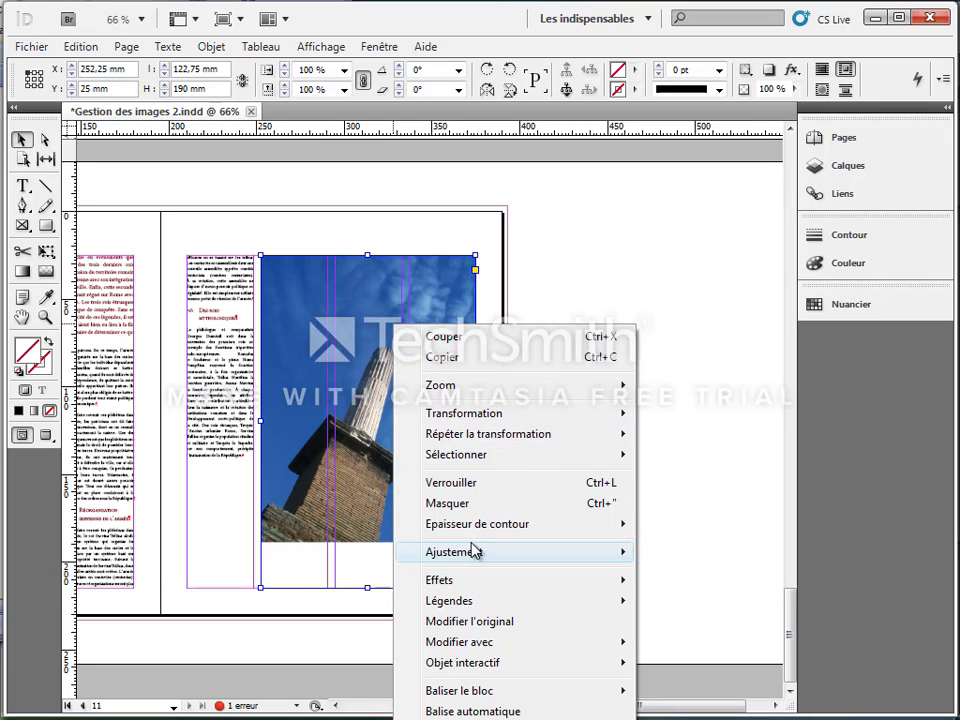
mouse_move(474, 549)
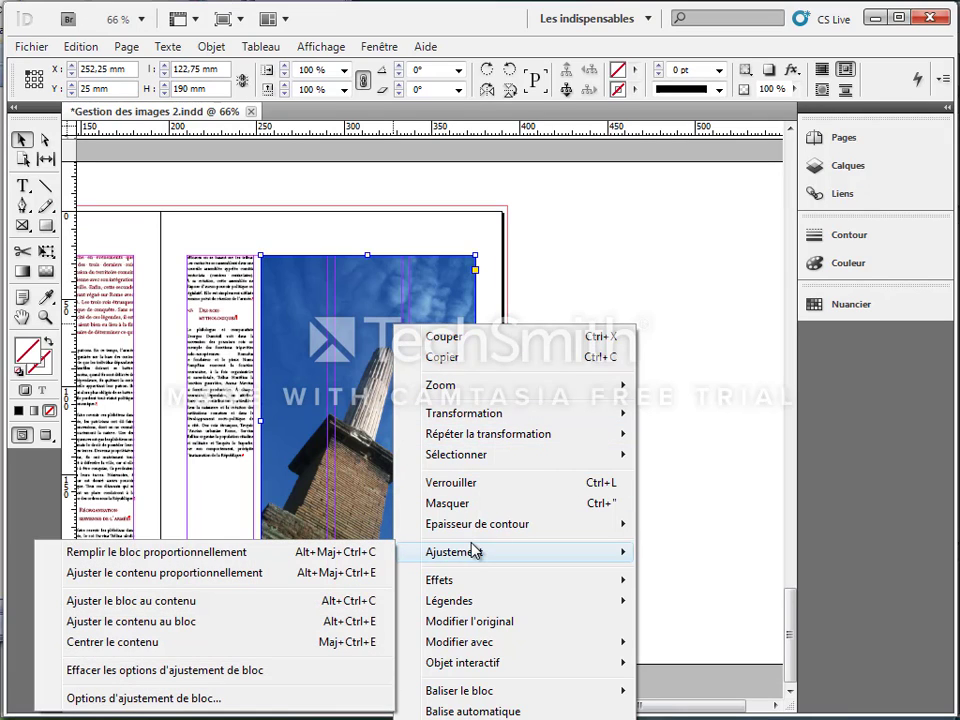
left_click(213, 612)
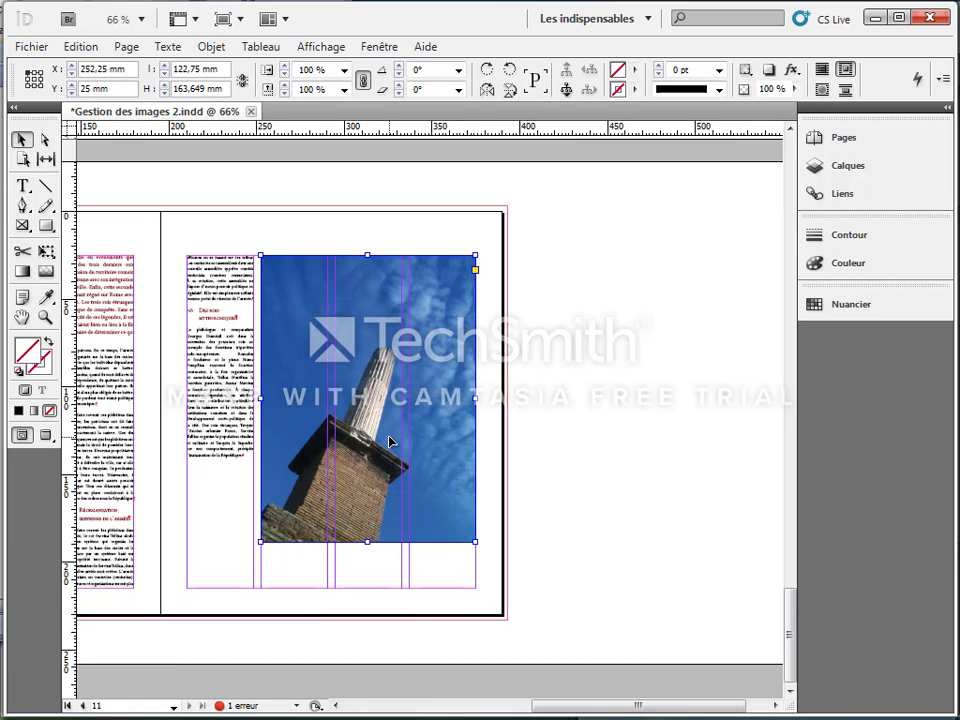
left_click(80, 46)
left_click(100, 68)
Step: Try stretching the column image to its frame (Ajuster le contenu au bloc) and undo it
right_click(405, 356)
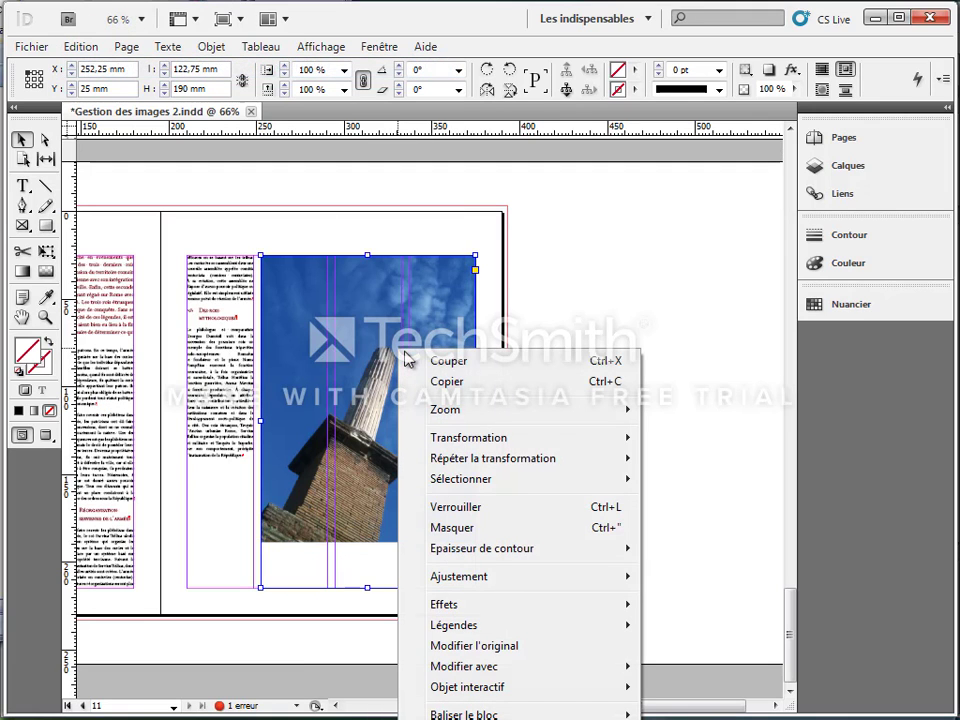
mouse_move(443, 578)
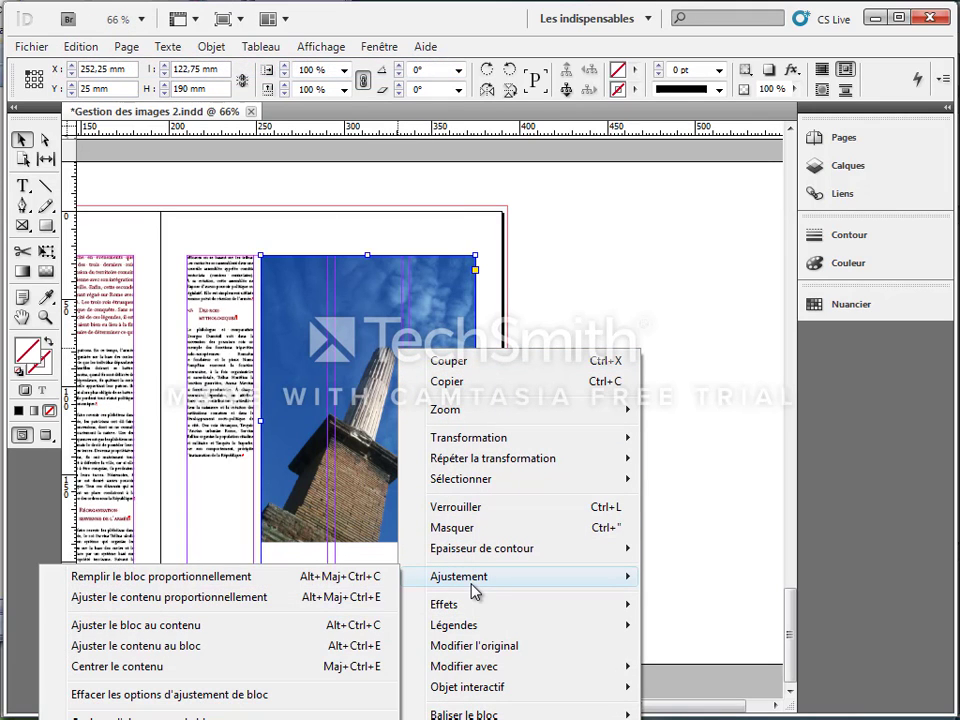
left_click(163, 655)
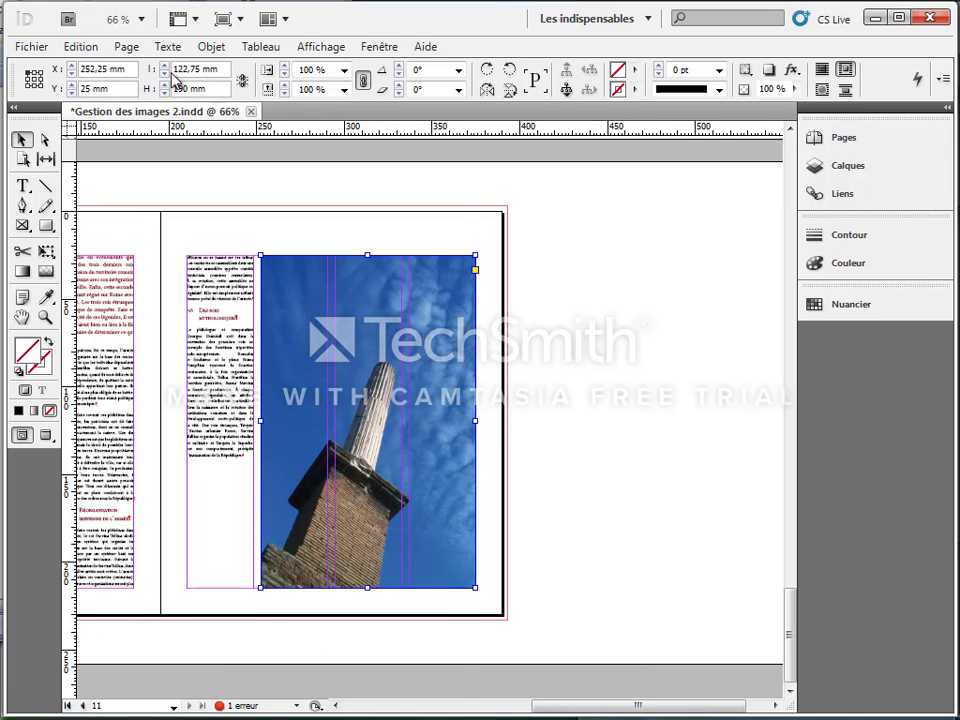
left_click(81, 46)
left_click(105, 68)
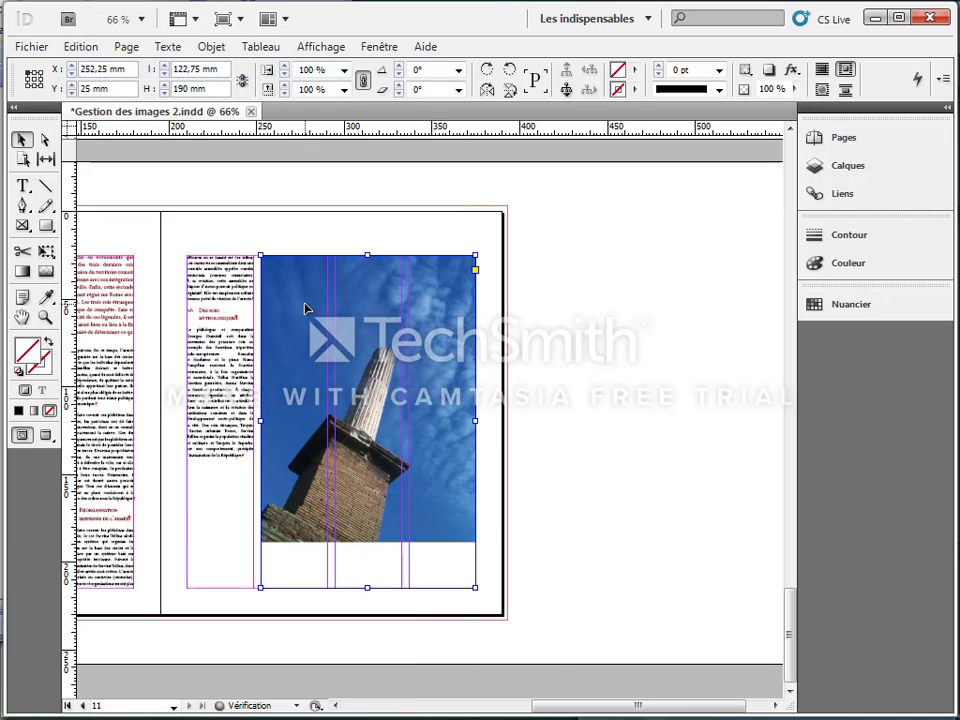
Step: Center the column image within its frame (Centrer le contenu)
right_click(318, 314)
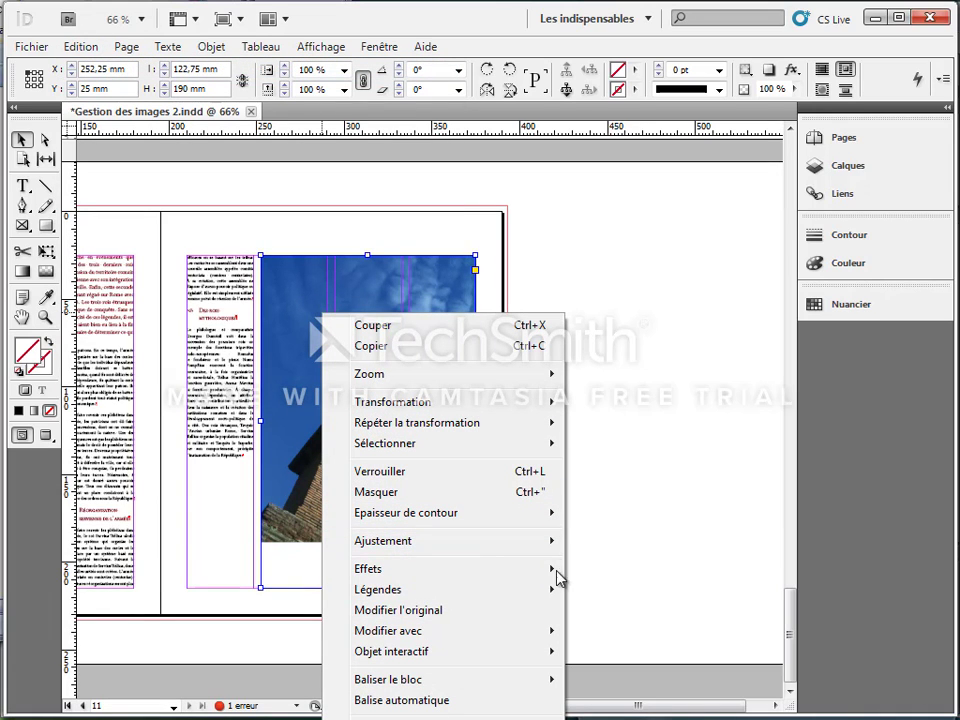
mouse_move(545, 543)
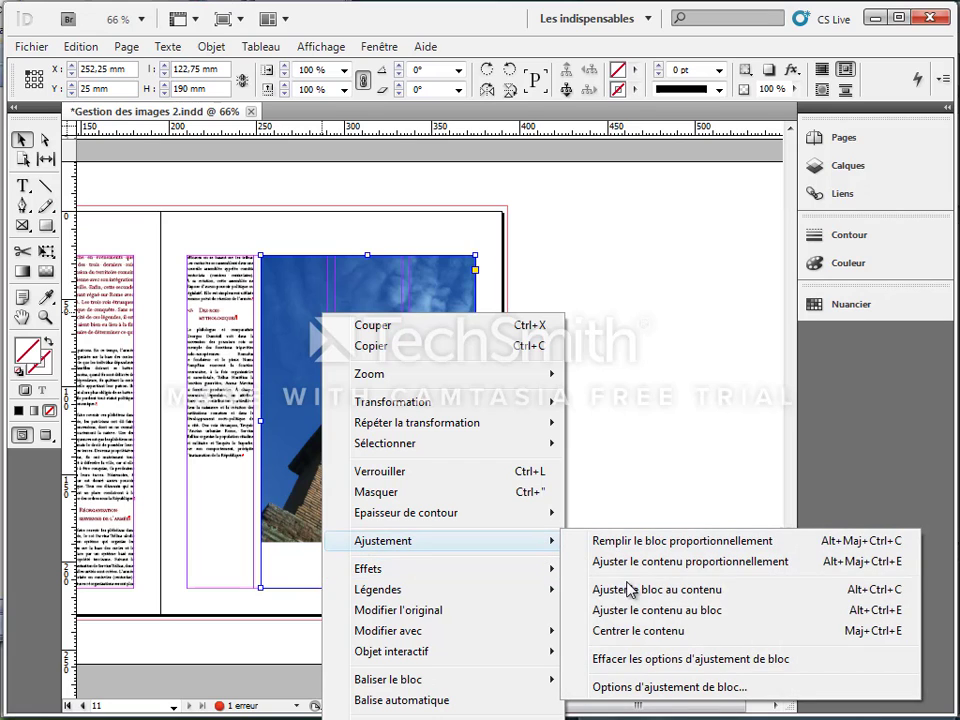
left_click(574, 630)
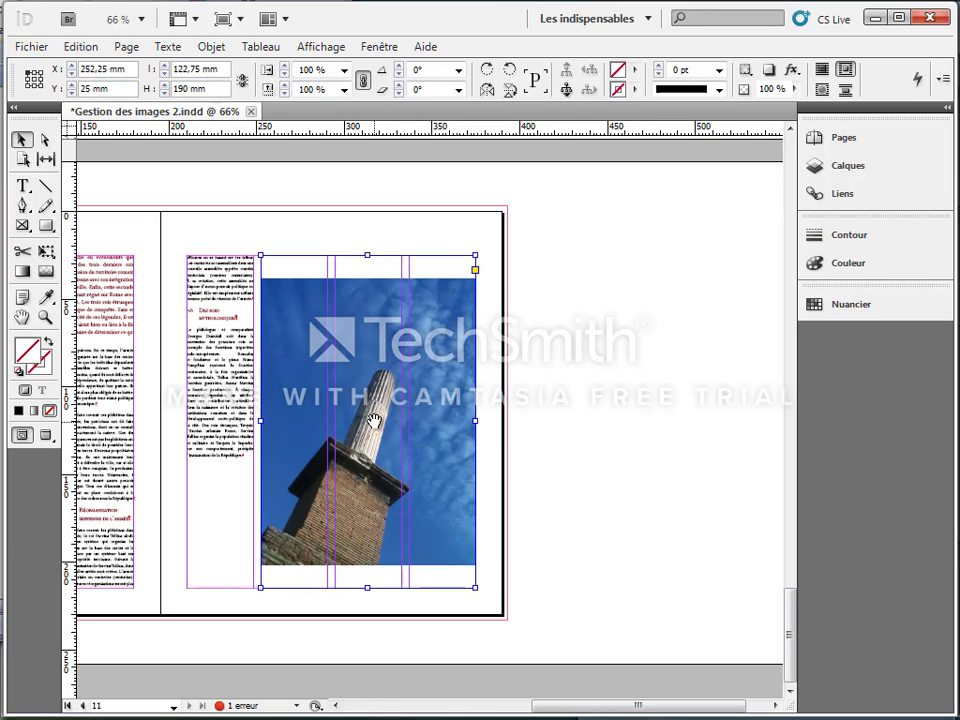
Step: Enlarge the column image inside its frame to about 68.64 % (137.265 × 183 mm) and reposition it at X+ -4, Y+ -1.5 mm
left_click_drag(379, 411, 378, 393)
left_click(474, 531)
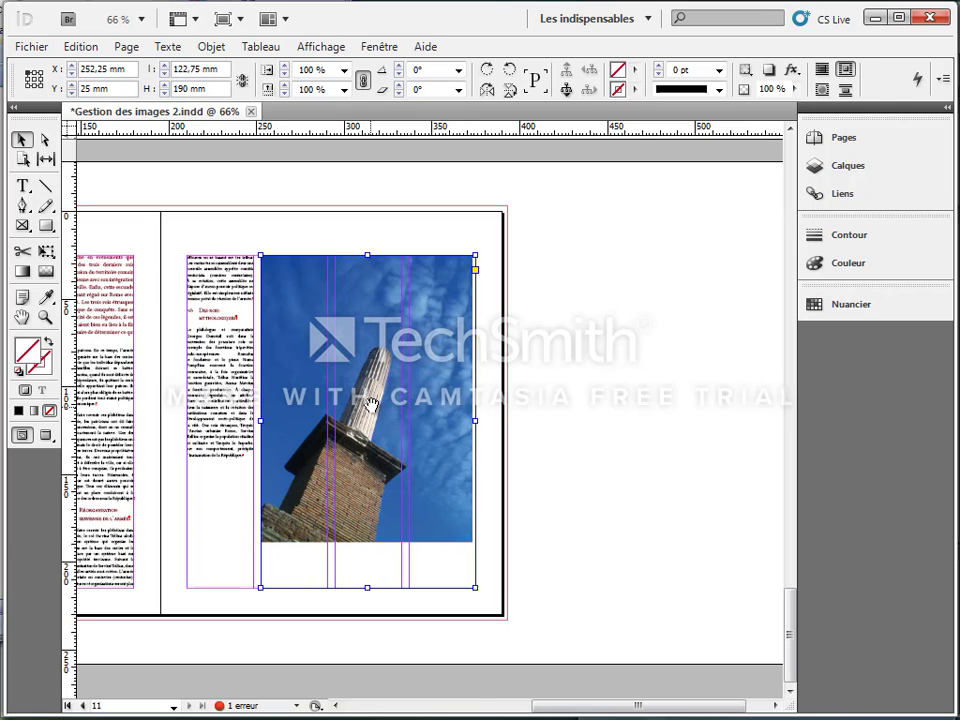
double_click(467, 531)
left_click_drag(470, 540, 497, 576)
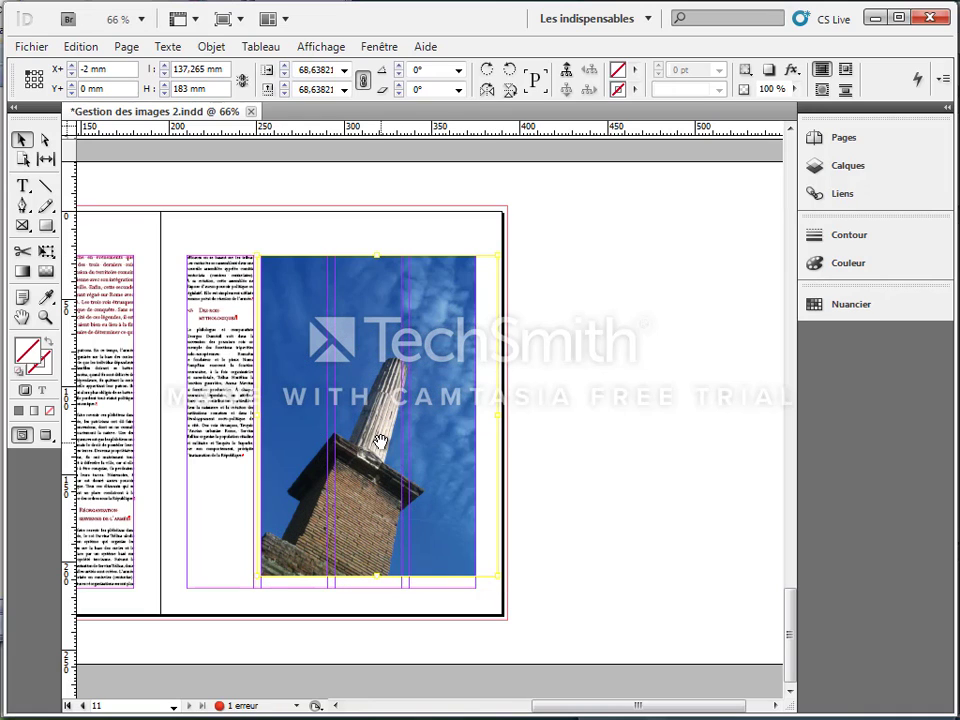
mouse_move(382, 443)
left_mouse_down()
mouse_move(382, 456)
mouse_move(376, 450)
left_mouse_up()
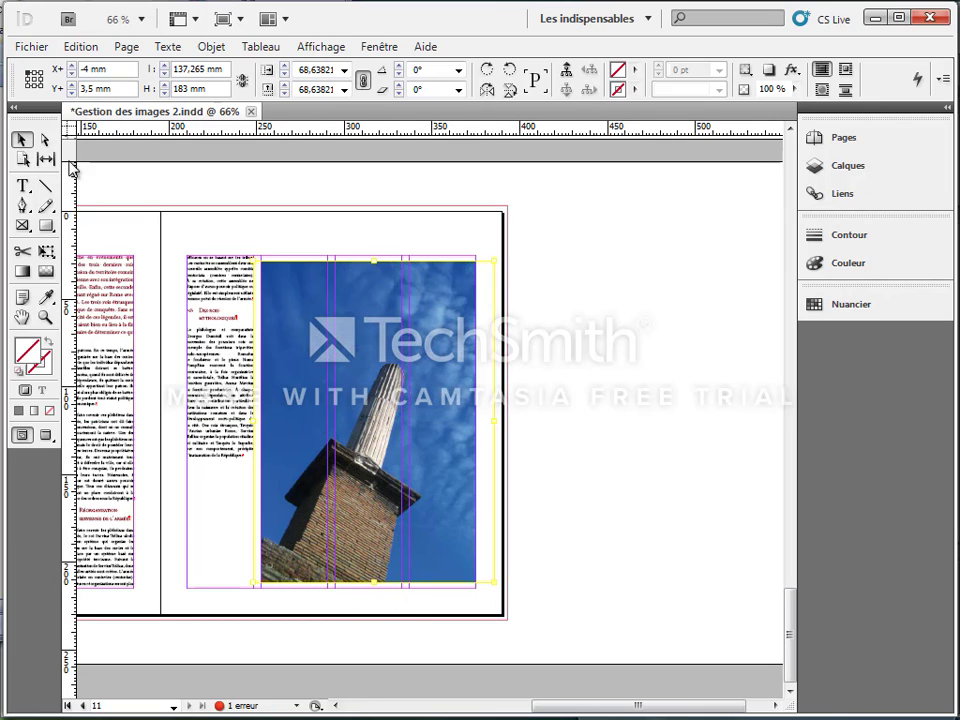
left_click_drag(343, 396, 349, 386)
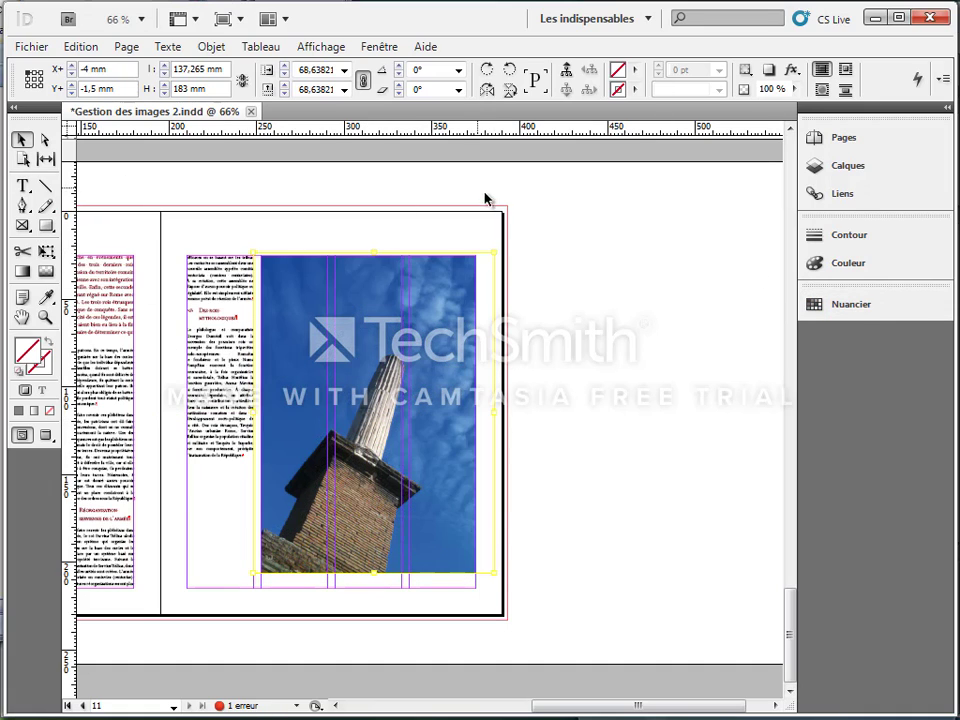
Step: Select the column image's frame and fill it with the dark red swatch C=28 M=100 J=95 N=33
left_click(563, 72)
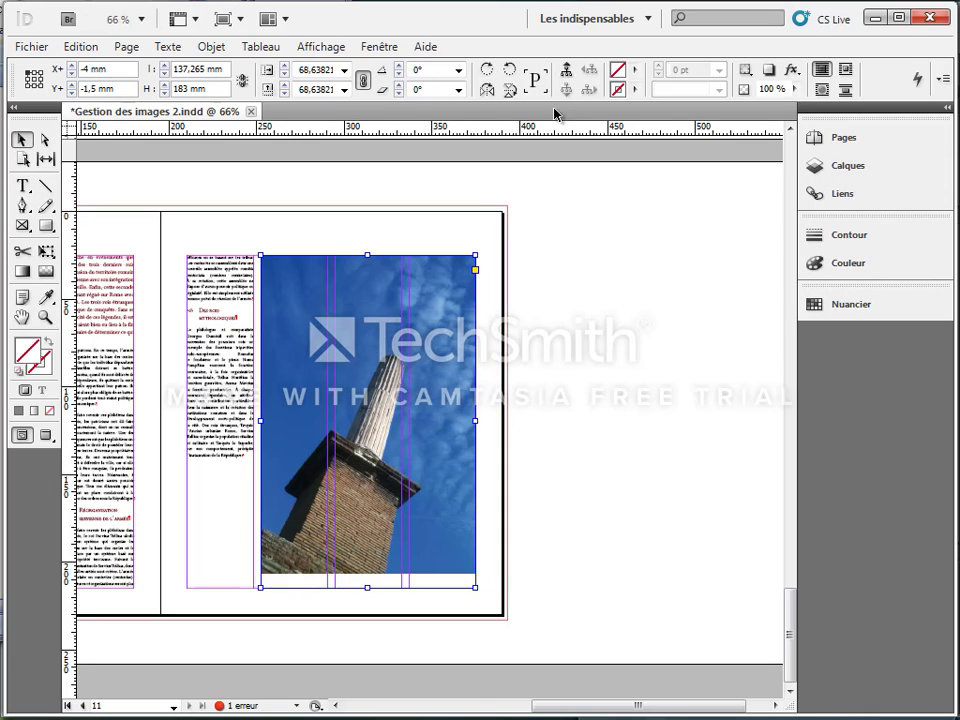
left_click(851, 304)
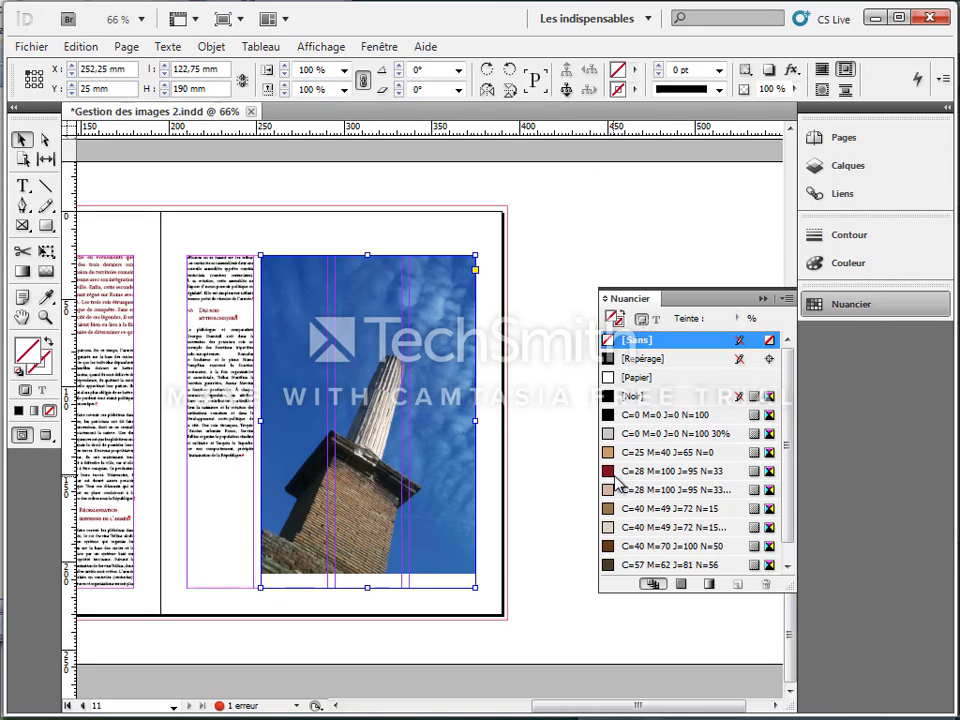
left_click(615, 471)
Step: Extend the paving-stone image's frame downward to a height of about 54.9 mm and fill it with swatch C=28 M=100 J=95 N=33
scroll(527, 298, "up", 6)
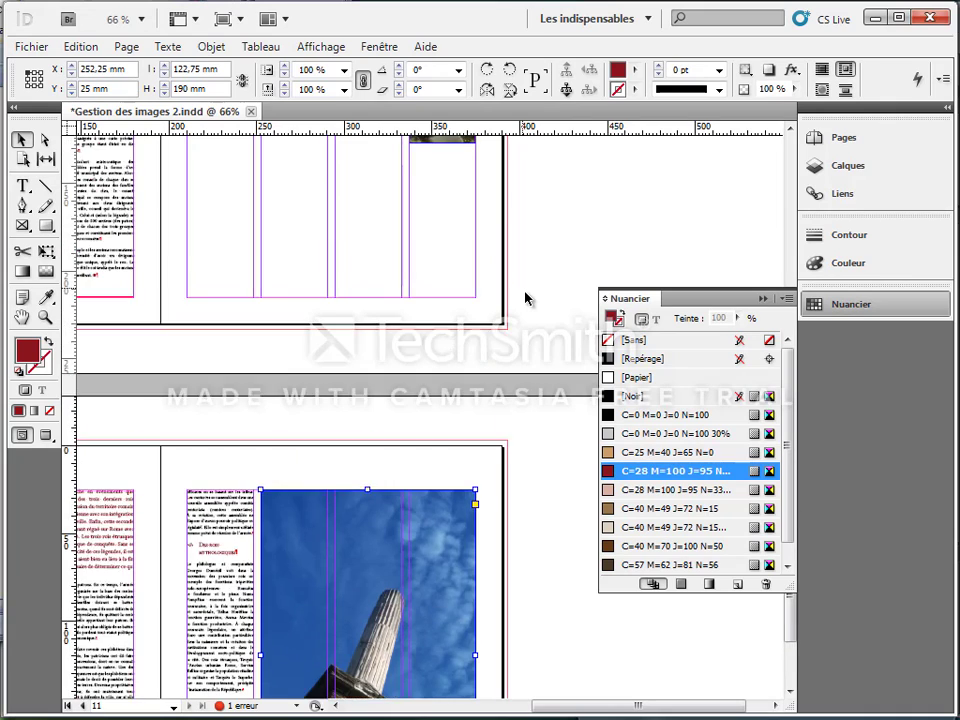
scroll(527, 298, "up", 1)
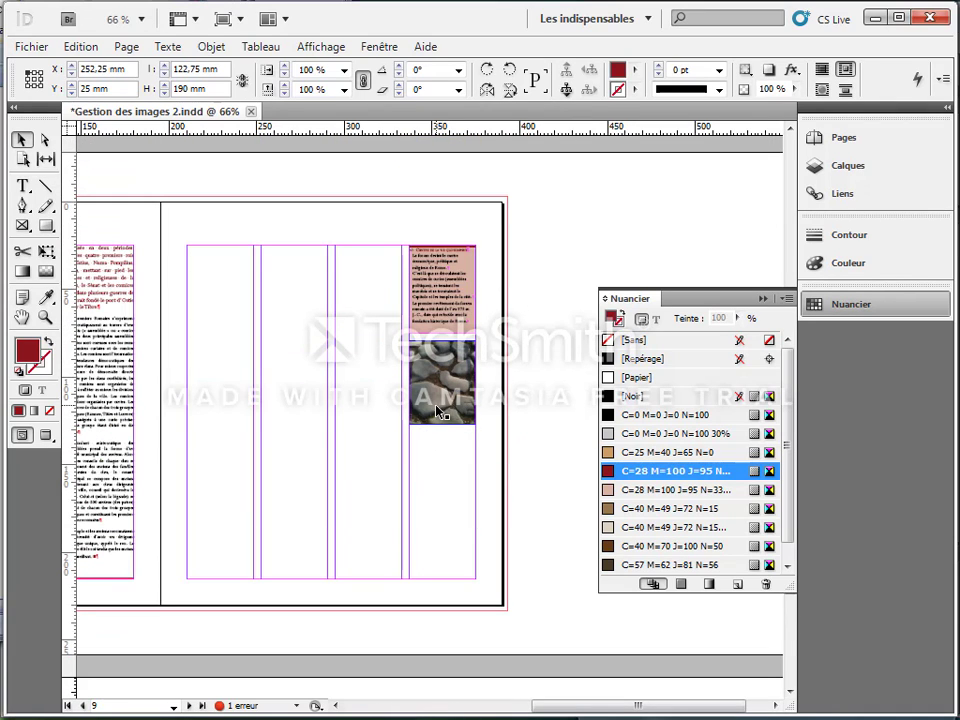
left_click(437, 410)
left_click_drag(441, 423, 440, 437)
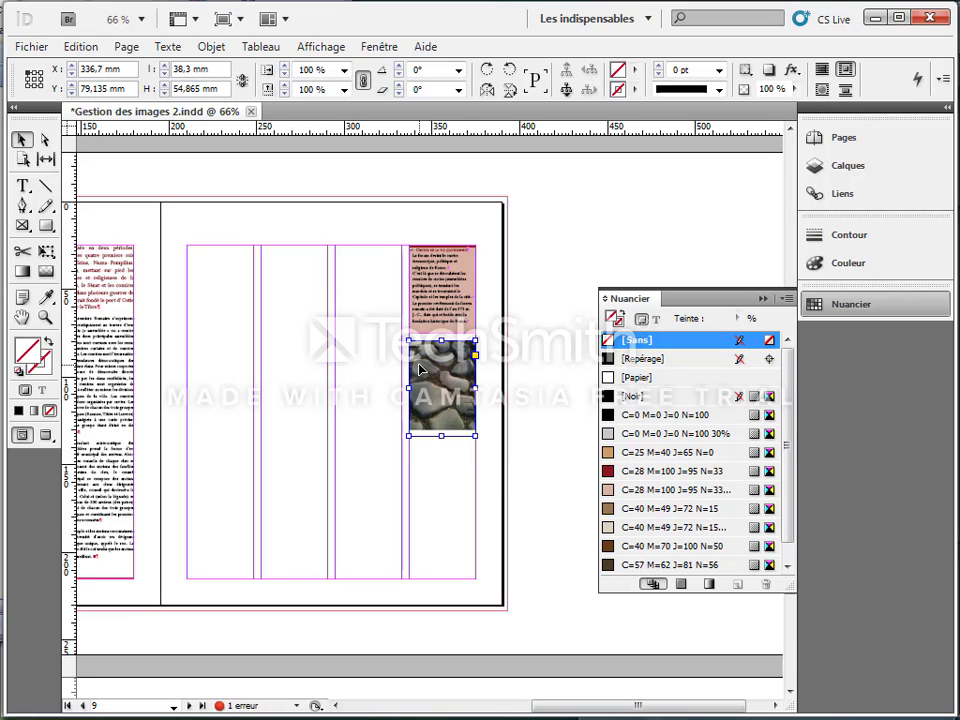
left_click(627, 471)
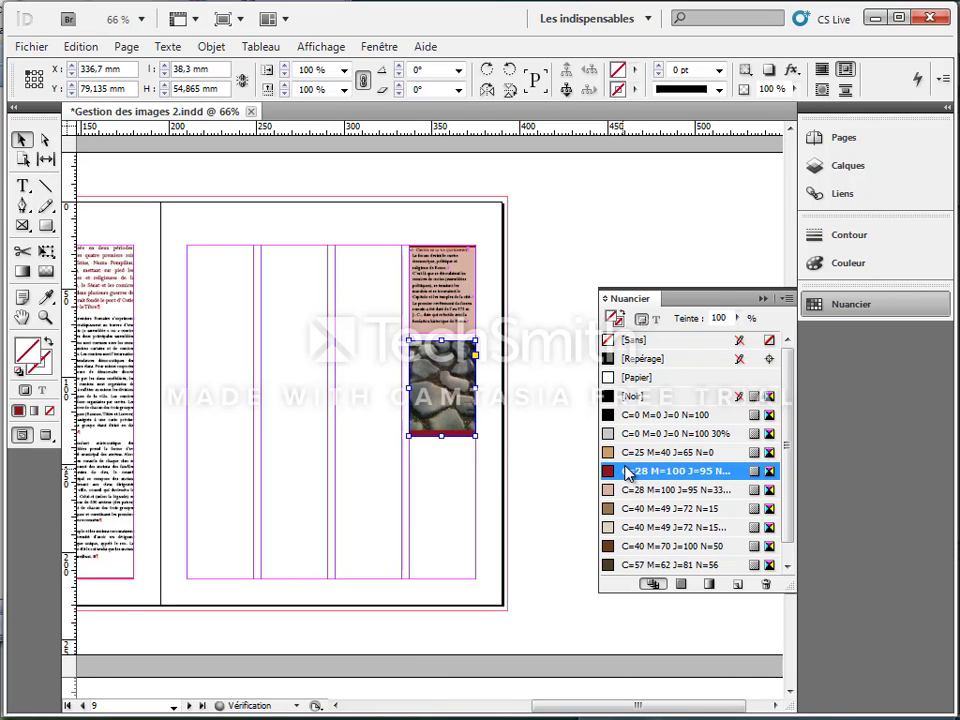
Step: Extend the battle painting's frame on page 7 downward to a height of 92.25 mm and fill it with swatch C=28 M=100 J=95 N=33
scroll(548, 716, "left", 6)
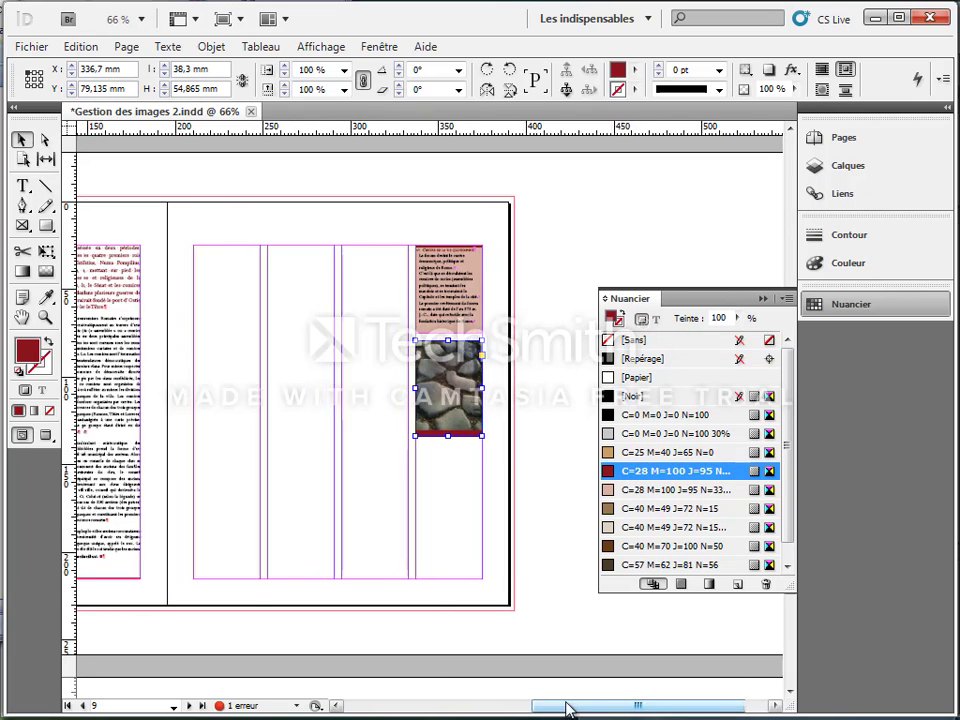
scroll(480, 435, "up", 10)
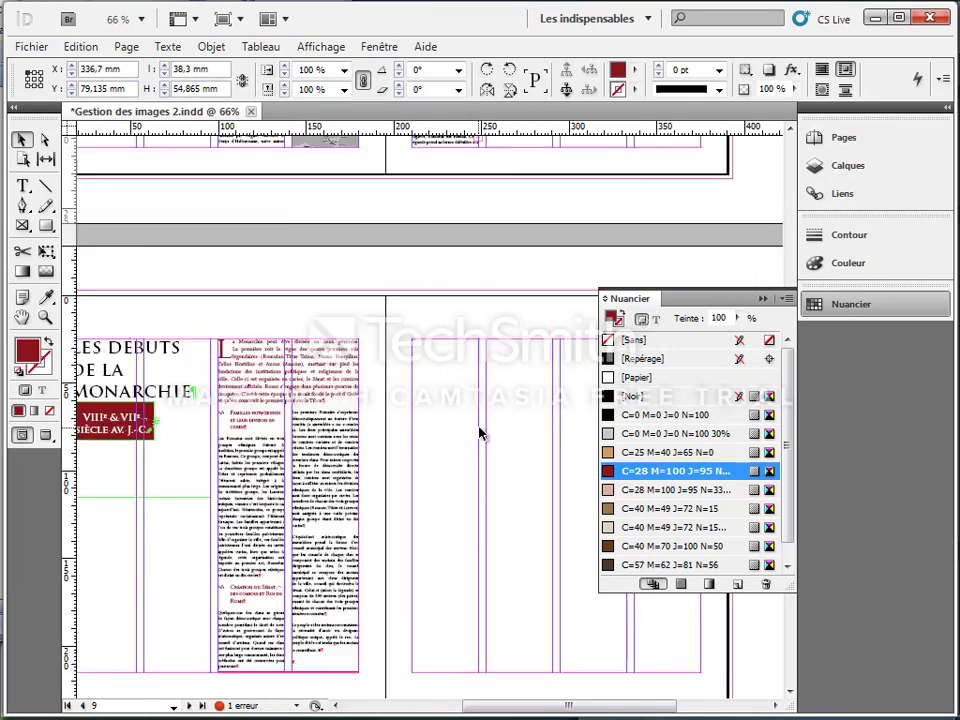
left_click(508, 306)
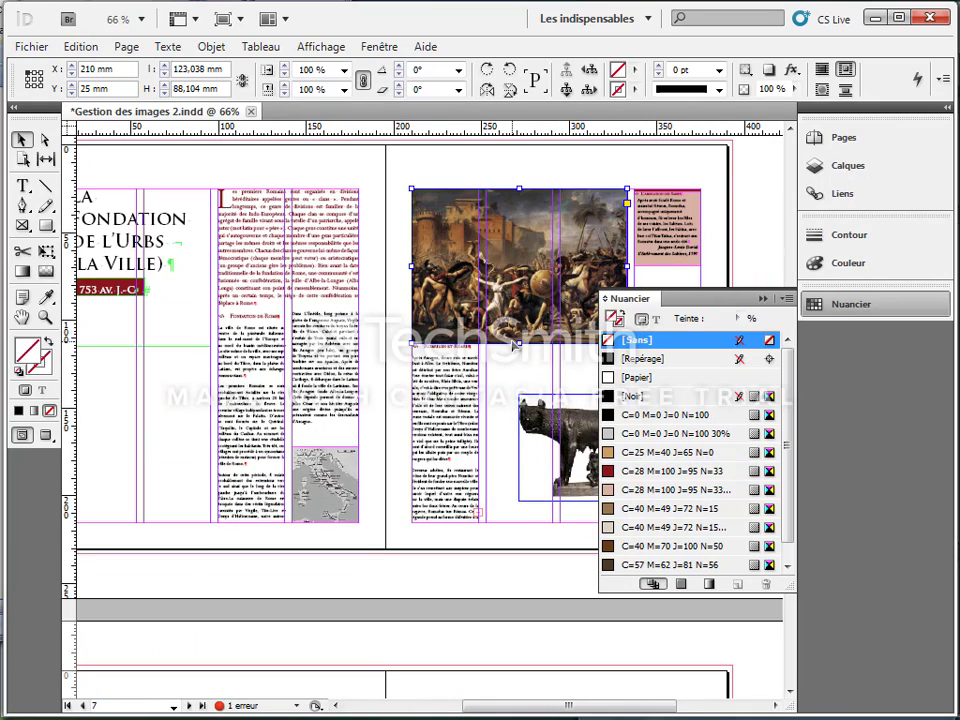
left_click_drag(519, 344, 517, 350)
left_click(645, 470)
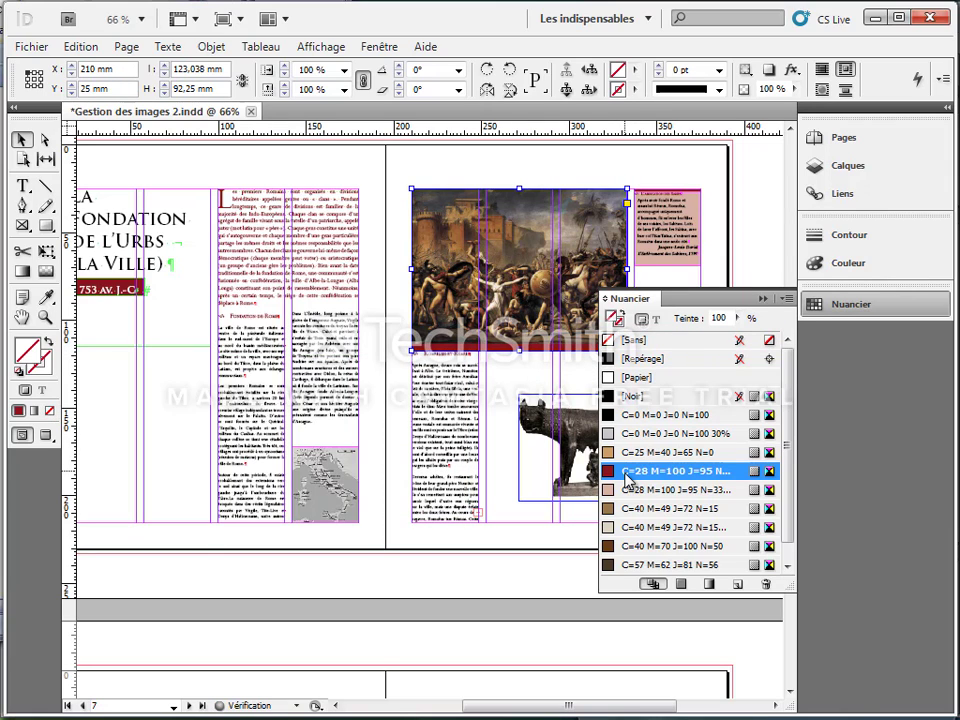
left_click(762, 298)
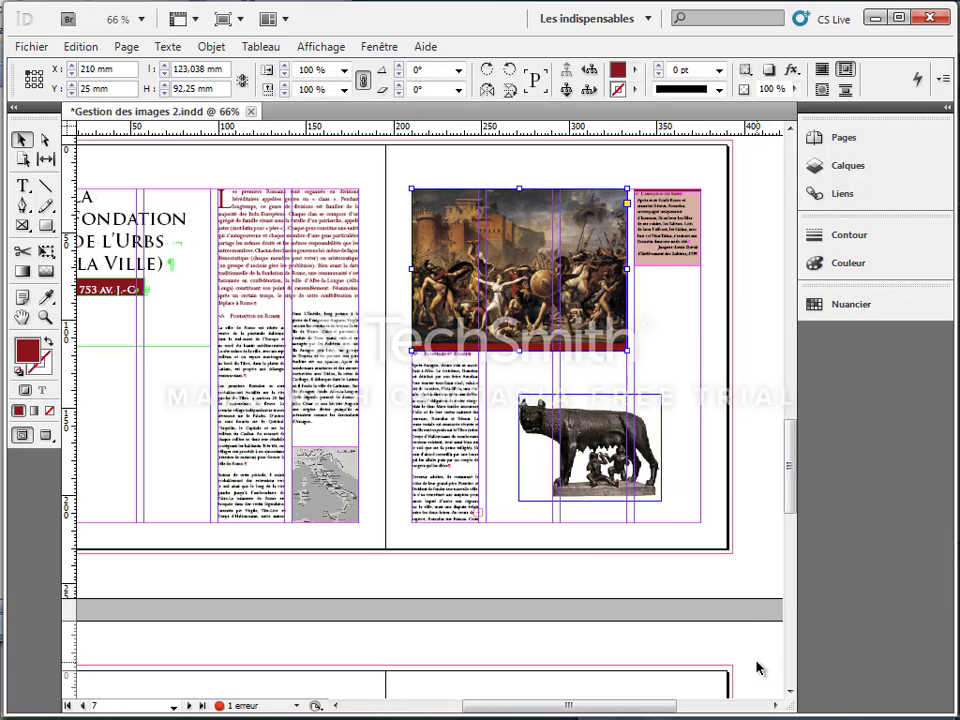